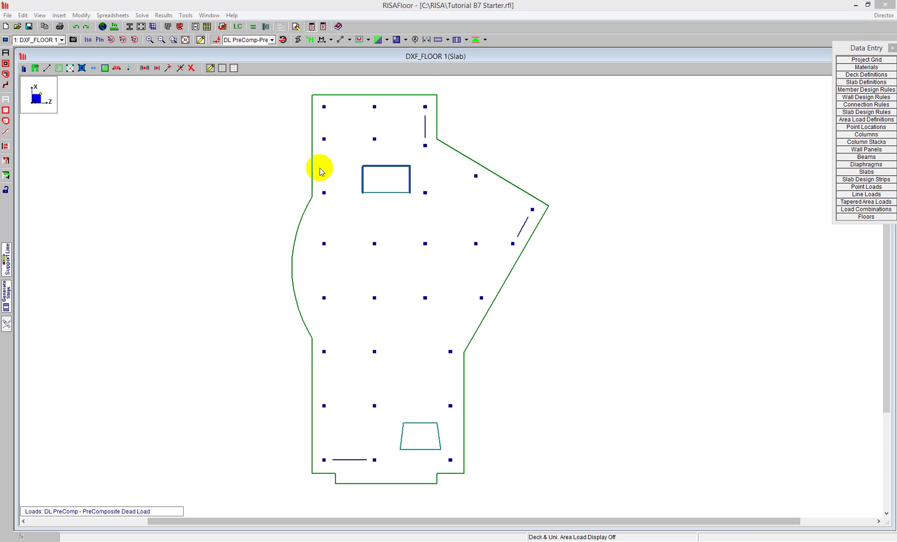
# Inspect the rendered slab floor in plan and isometric views, and return to the wireframe plan view
pyautogui.click(298, 40)
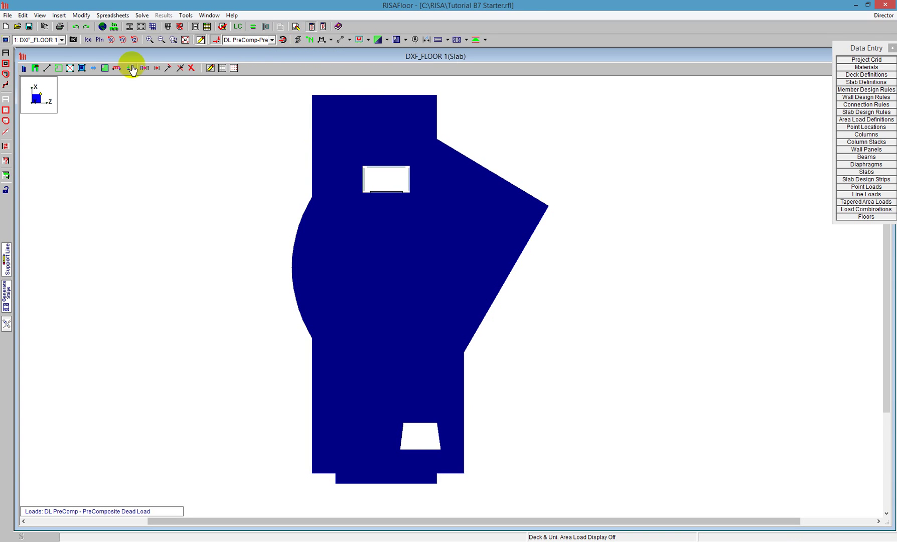
pyautogui.click(88, 42)
pyautogui.scroll(4, 435, 354)
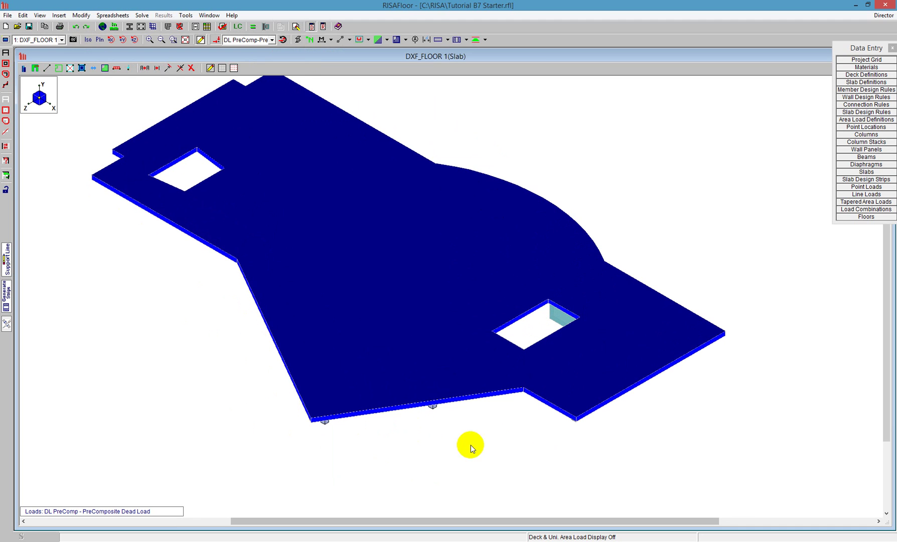
pyautogui.click(298, 40)
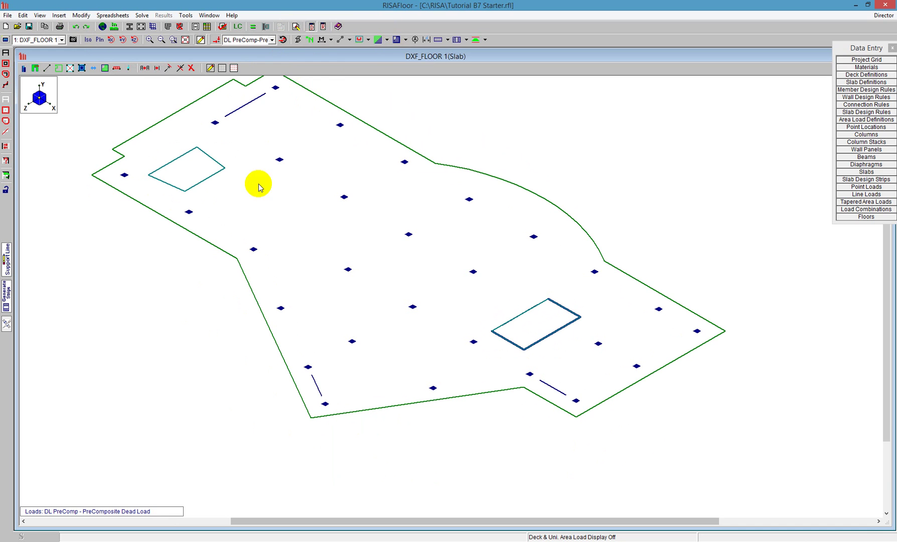
pyautogui.click(100, 39)
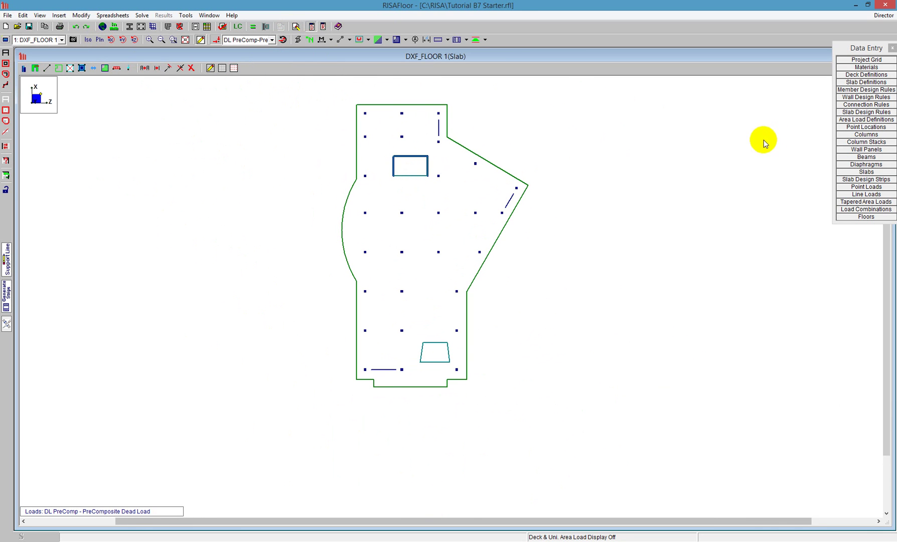
pyautogui.scroll(1, 634, 134)
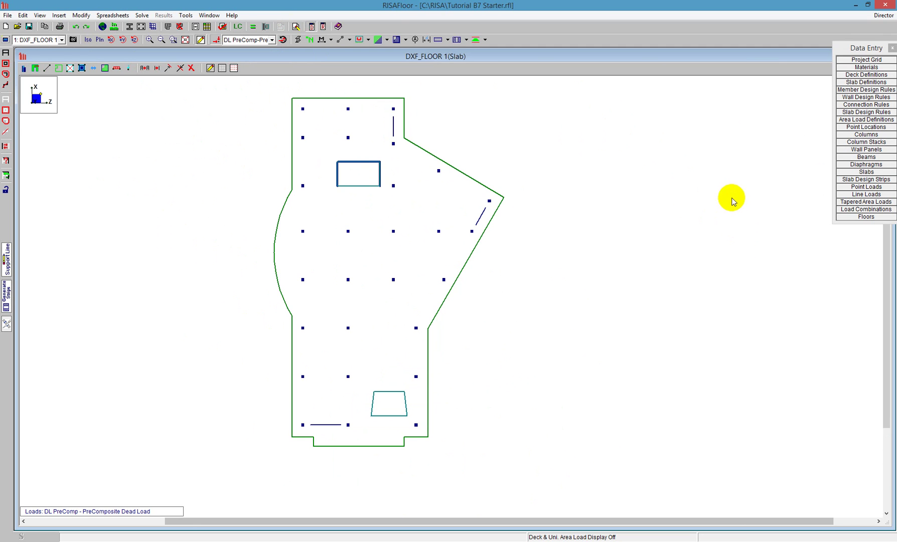
# Open the slab design rules and bring up the Design Rules Editor for the N-S Rebar rule
pyautogui.click(862, 112)
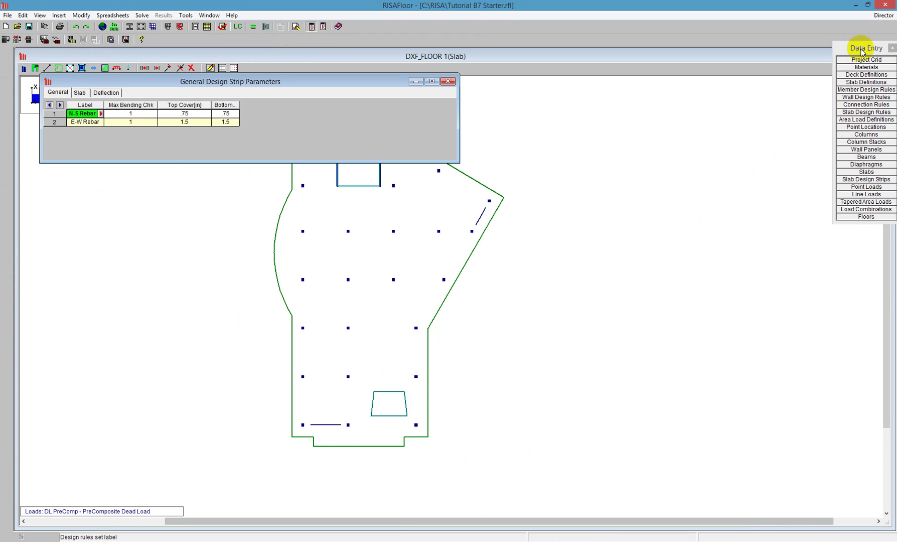
pyautogui.moveTo(862, 50); pyautogui.dragTo(836, 63)
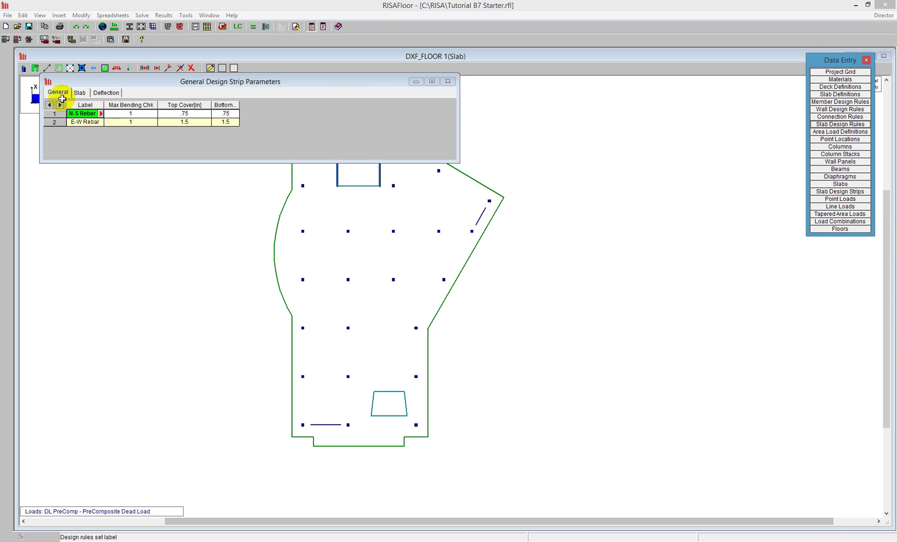
pyautogui.click(87, 114)
pyautogui.doubleClick(91, 114)
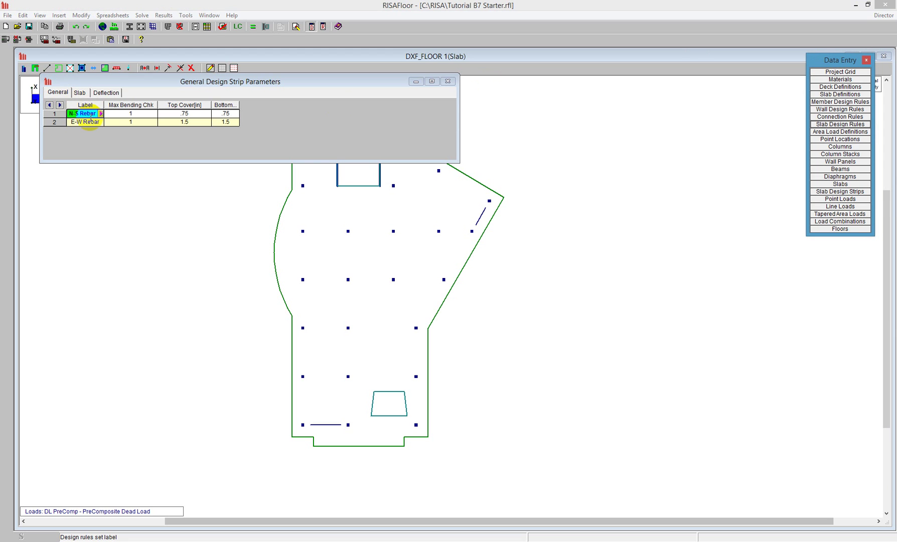
pyautogui.press('Escape')
pyautogui.click(58, 93)
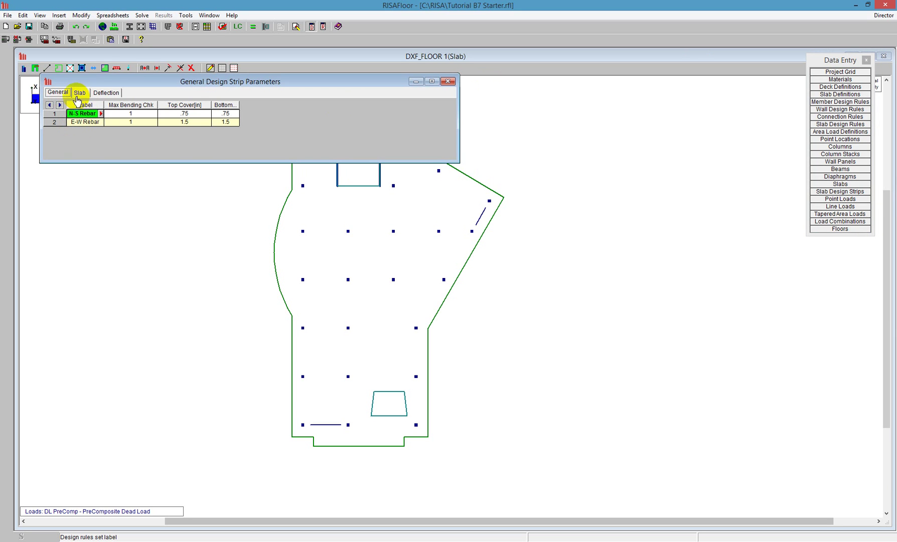
pyautogui.doubleClick(95, 114)
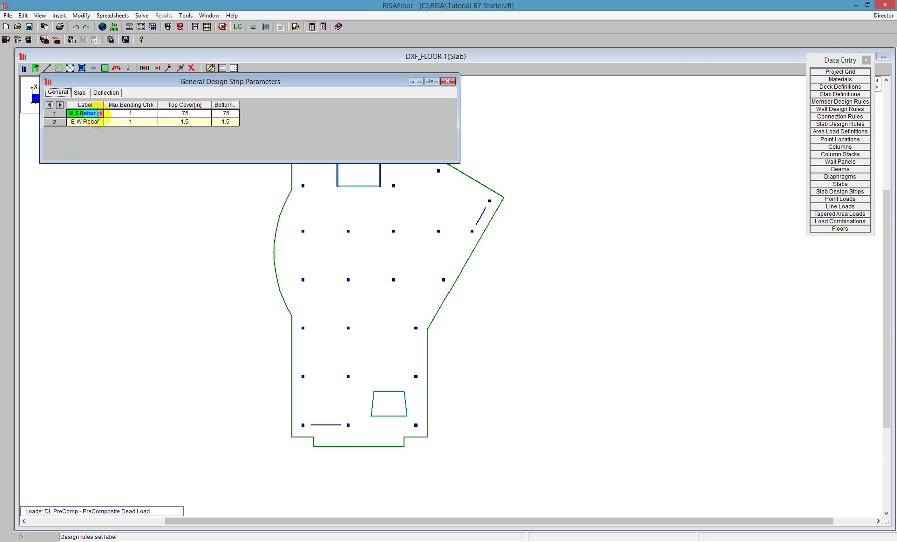
pyautogui.click(101, 114)
pyautogui.moveTo(123, 21); pyautogui.dragTo(420, 67)
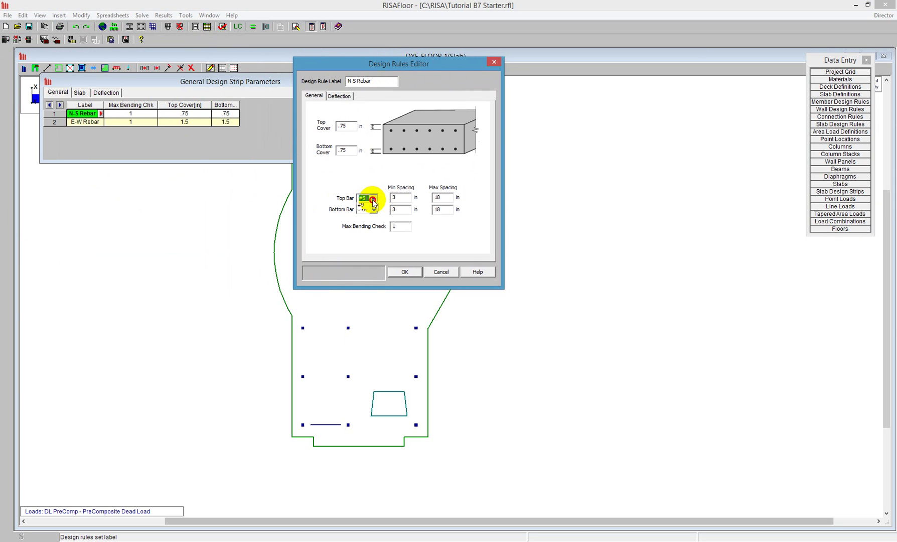
# Set the N-S Rebar rule's top bar size to #6 and its bottom bar size to #7
pyautogui.click(373, 199)
pyautogui.moveTo(376, 221); pyautogui.dragTo(376, 224)
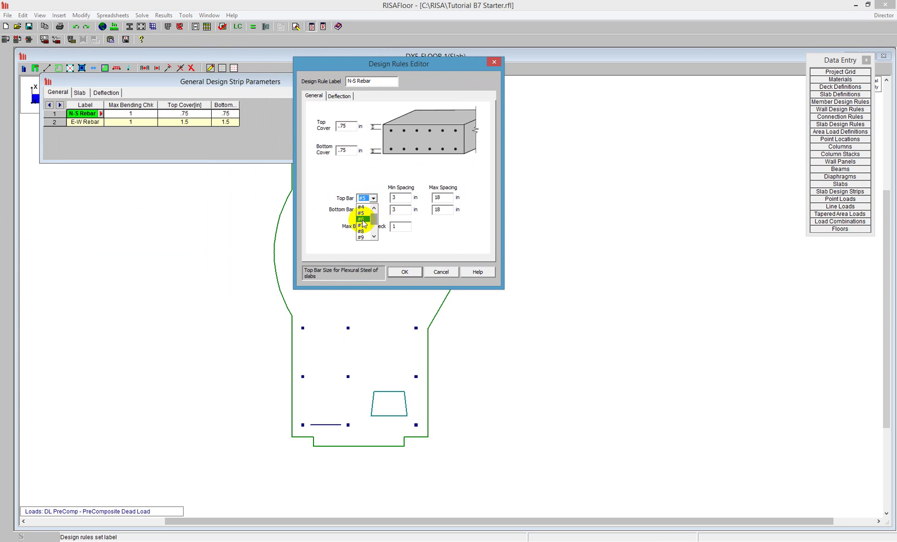
pyautogui.click(363, 220)
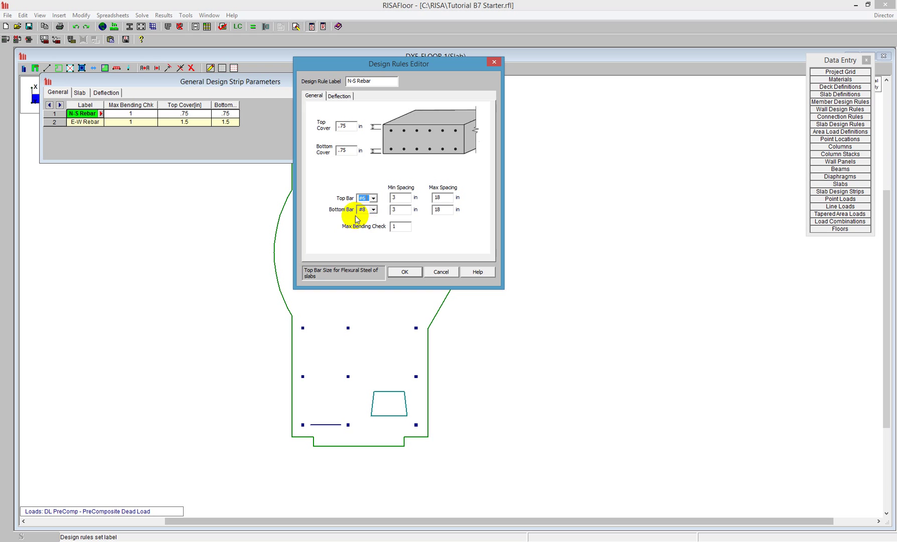
pyautogui.click(373, 210)
pyautogui.scroll(1, 372, 221)
pyautogui.click(363, 218)
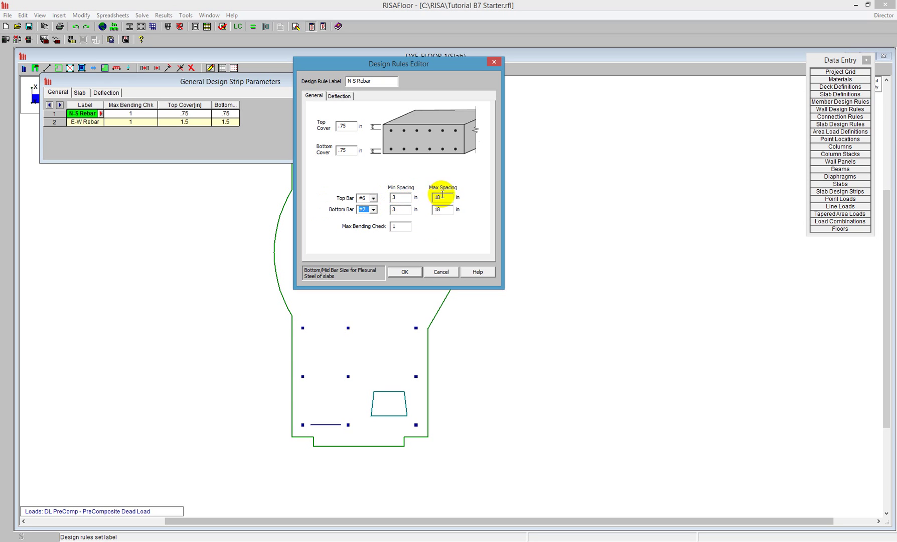
# Review the top bar's minimum and maximum spacing and the maximum bending check in the N-S Rebar rule
pyautogui.click(395, 196)
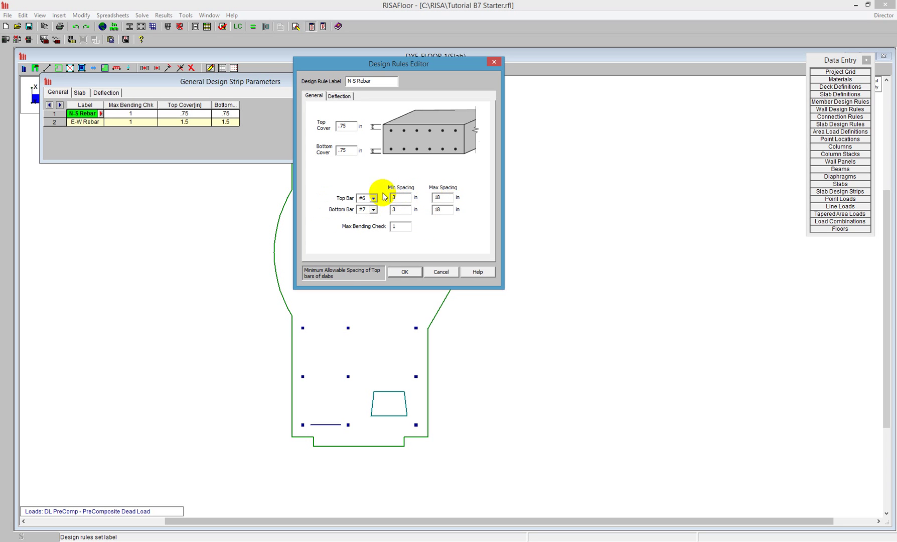
pyautogui.moveTo(394, 197); pyautogui.dragTo(426, 197)
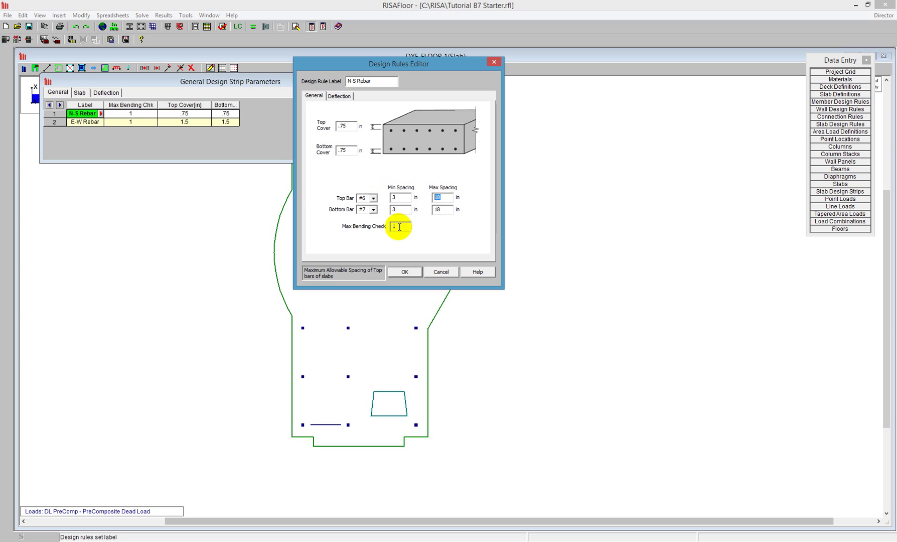
pyautogui.moveTo(400, 227); pyautogui.dragTo(387, 226)
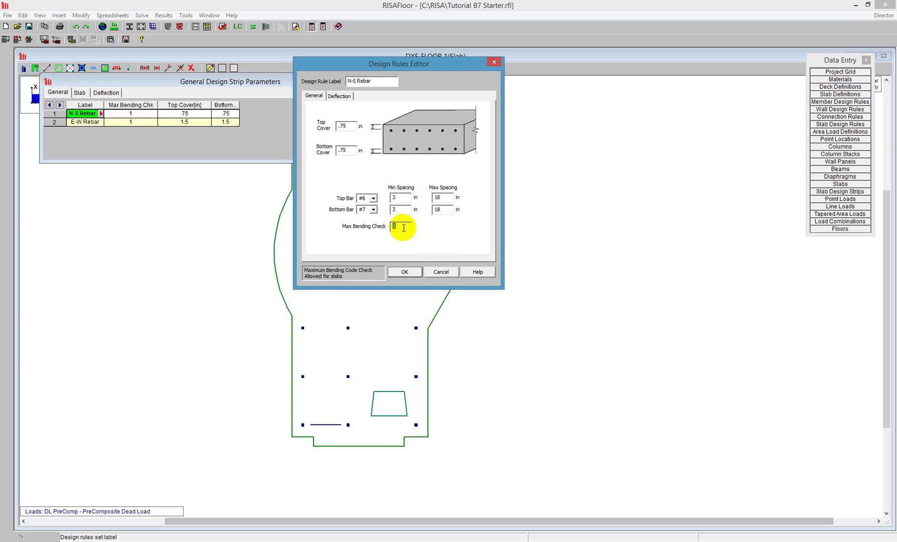
pyautogui.moveTo(403, 228); pyautogui.dragTo(392, 227)
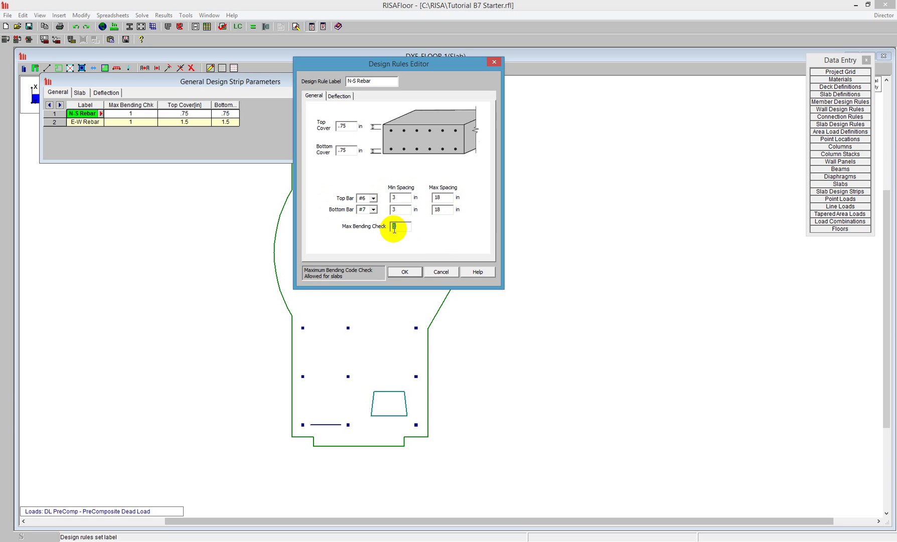
# Review the N-S Rebar rule's deflection limits and the load categories available for additional deflection criteria
pyautogui.click(341, 99)
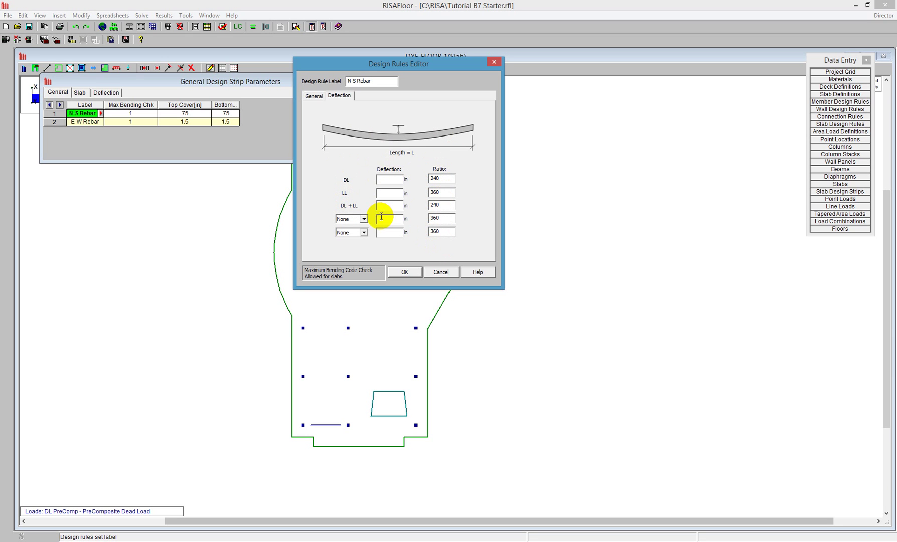
pyautogui.click(393, 179)
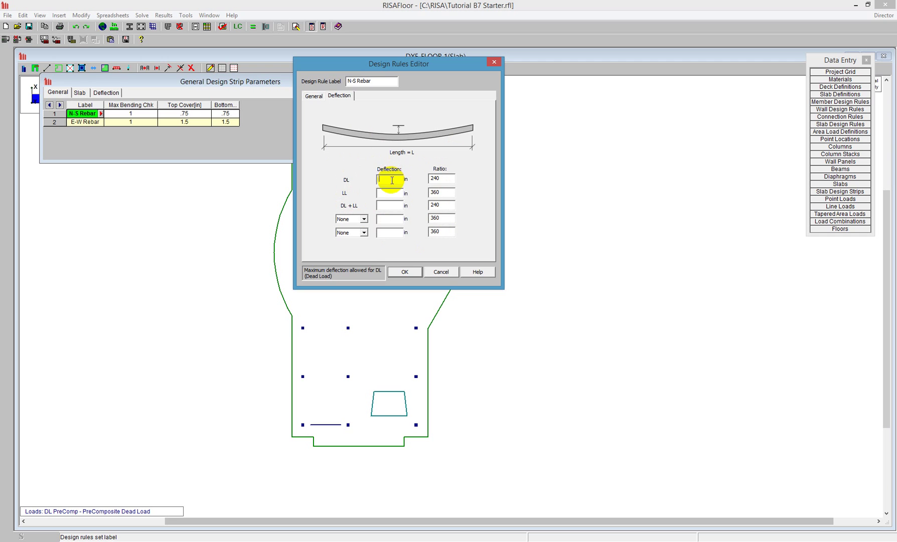
pyautogui.click(360, 220)
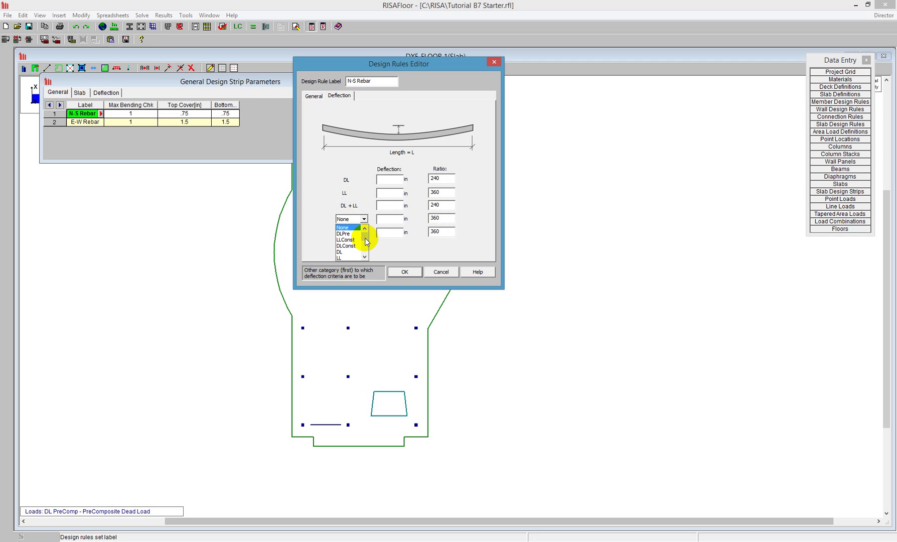
pyautogui.moveTo(365, 239)
pyautogui.mouseDown()
pyautogui.moveTo(368, 251)
pyautogui.moveTo(370, 226)
pyautogui.mouseUp()
pyautogui.click(451, 246)
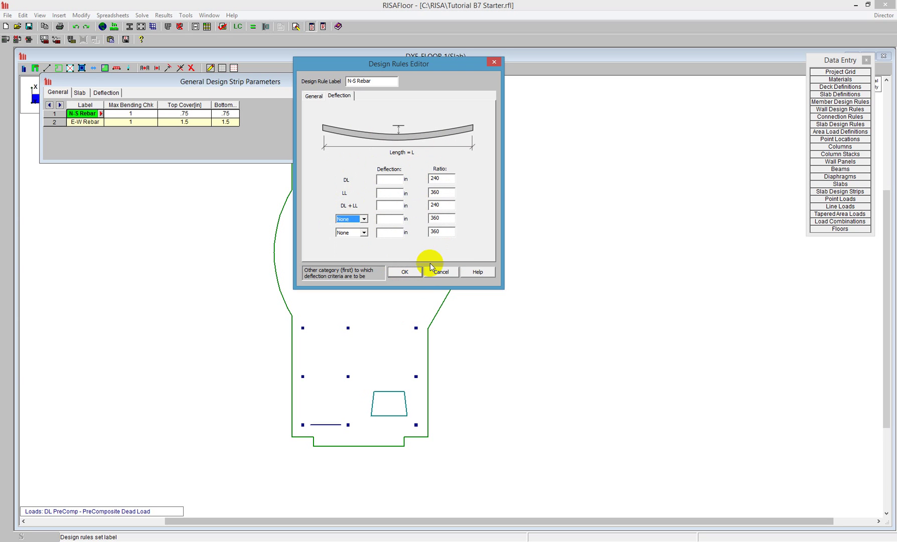
# Accept the N-S Rebar rule's settings and close the design strip parameters spreadsheet
pyautogui.click(405, 274)
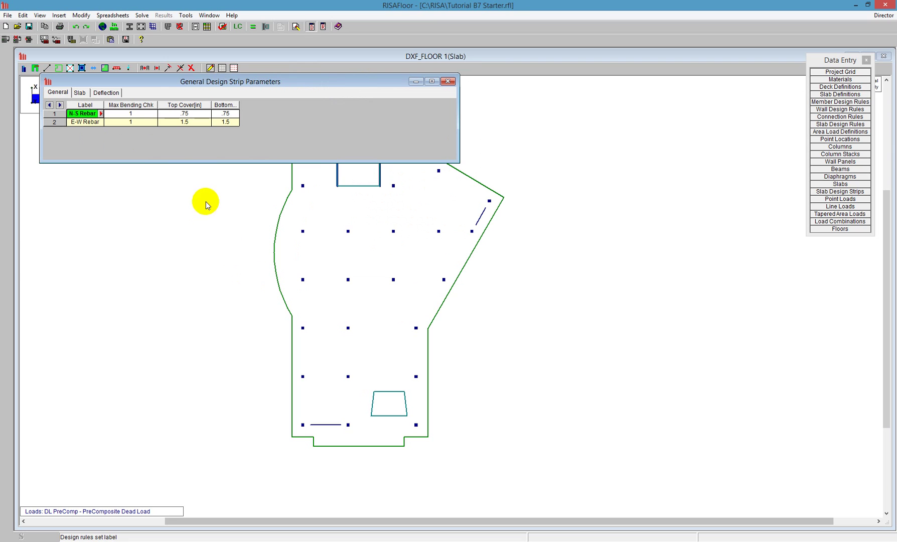
pyautogui.click(82, 114)
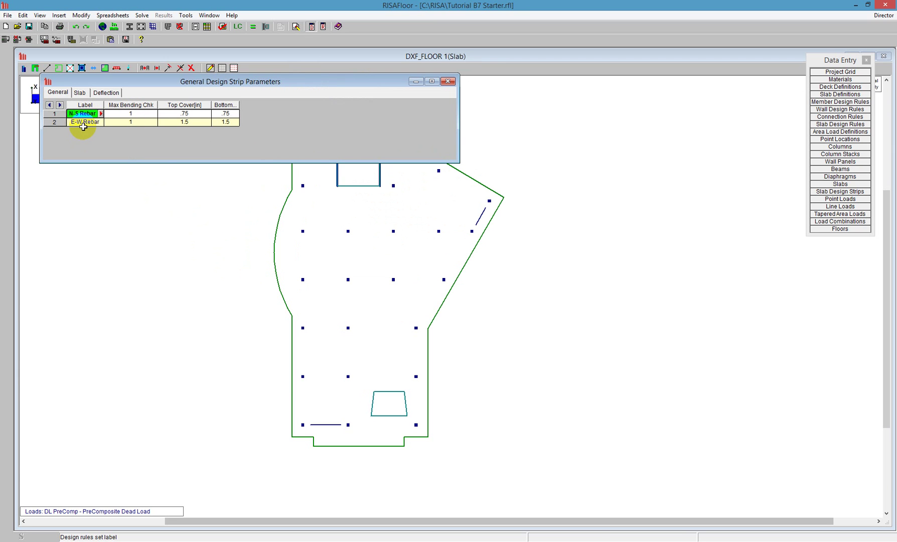
pyautogui.click(81, 114)
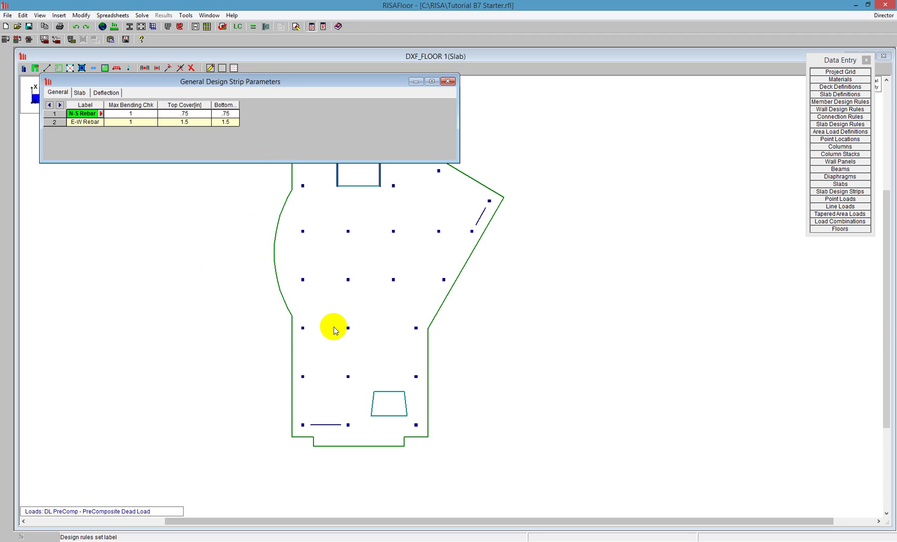
pyautogui.click(452, 83)
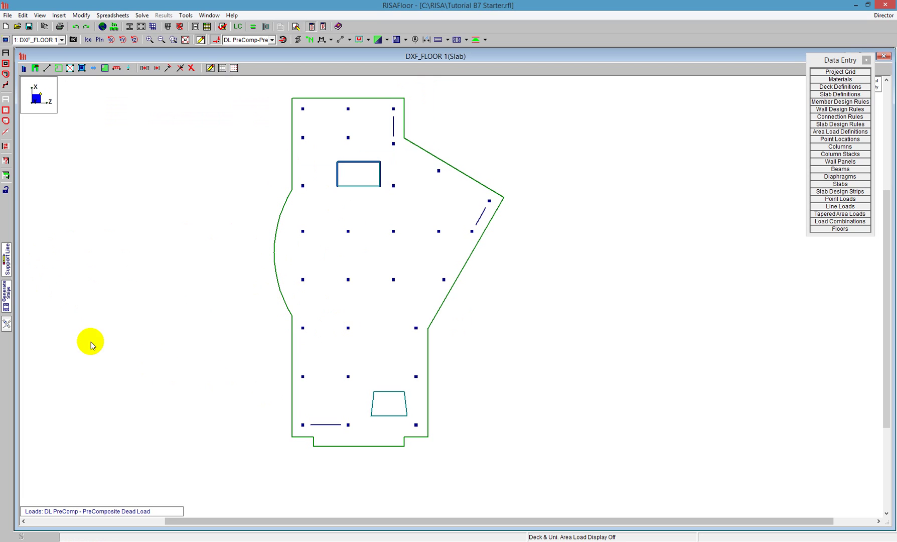
# Start a support line definition with Automatic strip width and North-South strip orientation
pyautogui.click(7, 261)
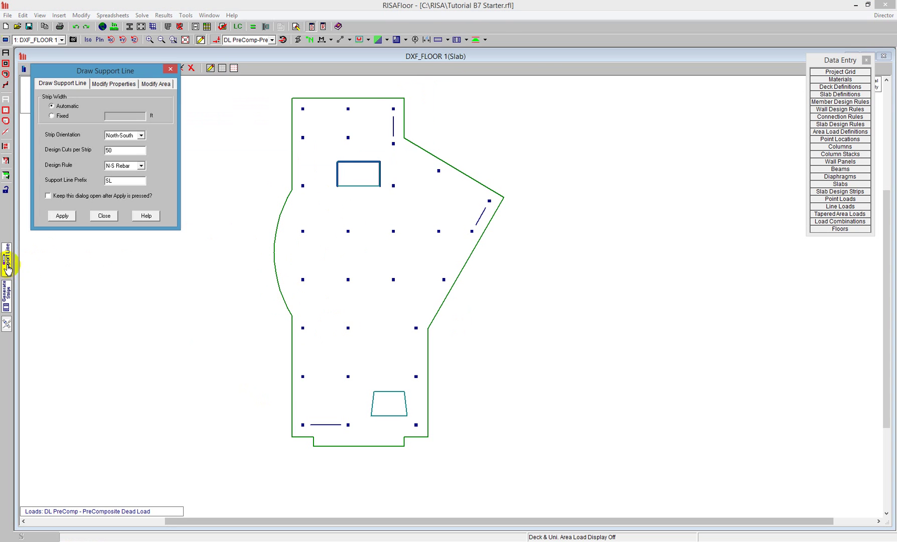
pyautogui.click(64, 117)
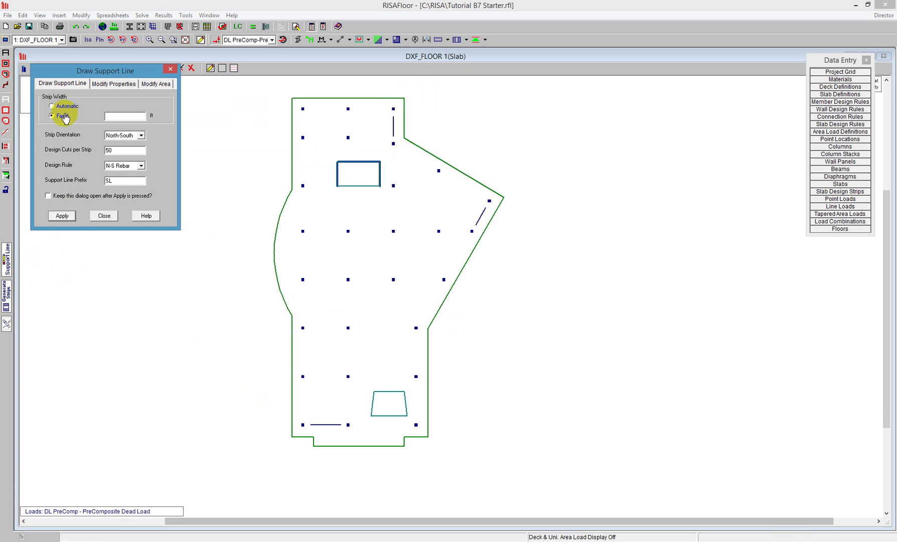
pyautogui.click(65, 108)
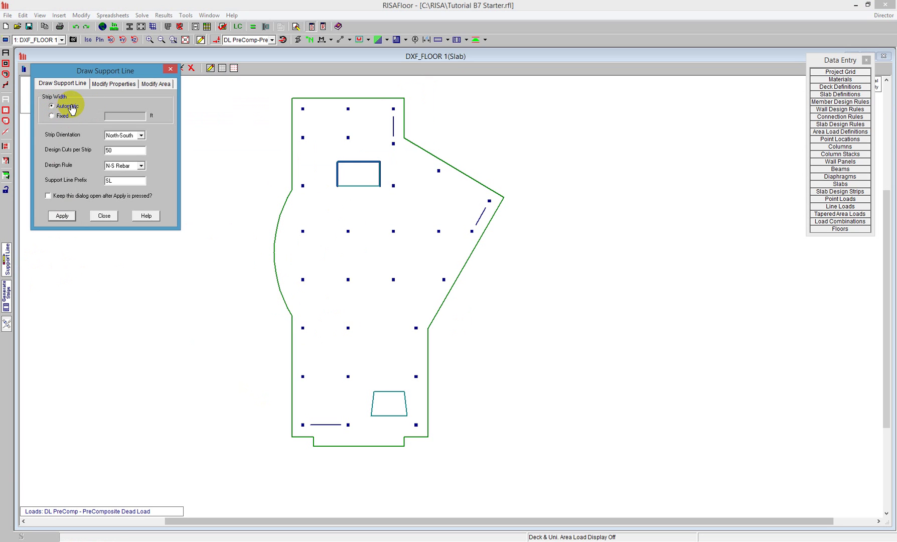
pyautogui.click(141, 136)
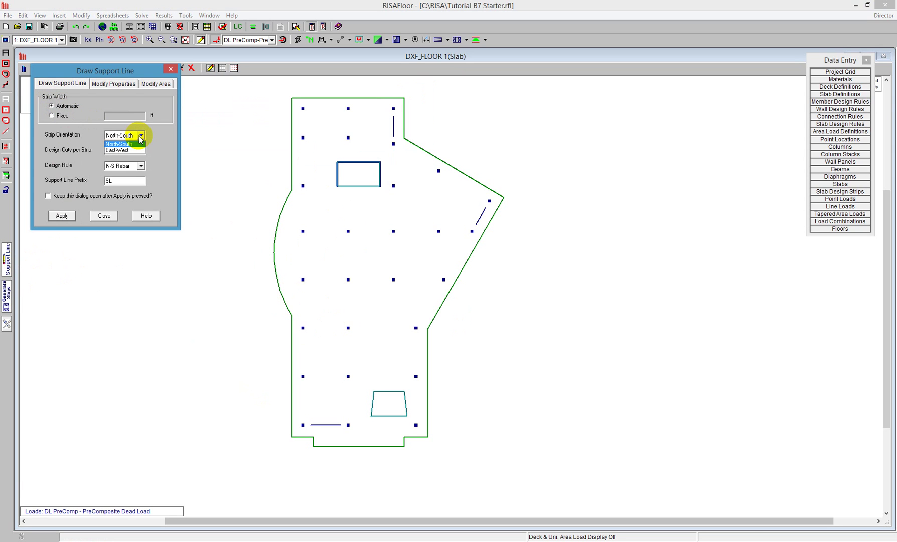
pyautogui.click(134, 143)
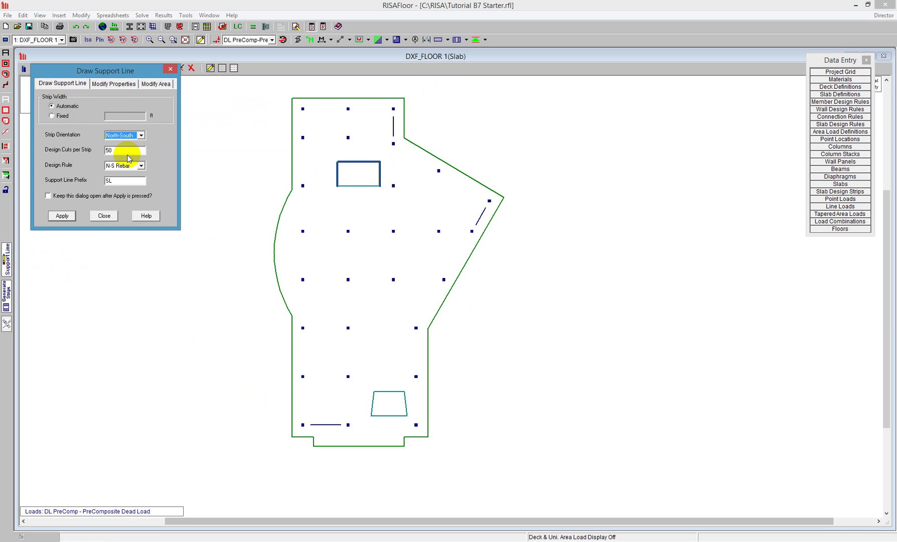
# Apply the support line settings with 50 design cuts per strip, the N-S Rebar design rule and the SL prefix
pyautogui.click(107, 149)
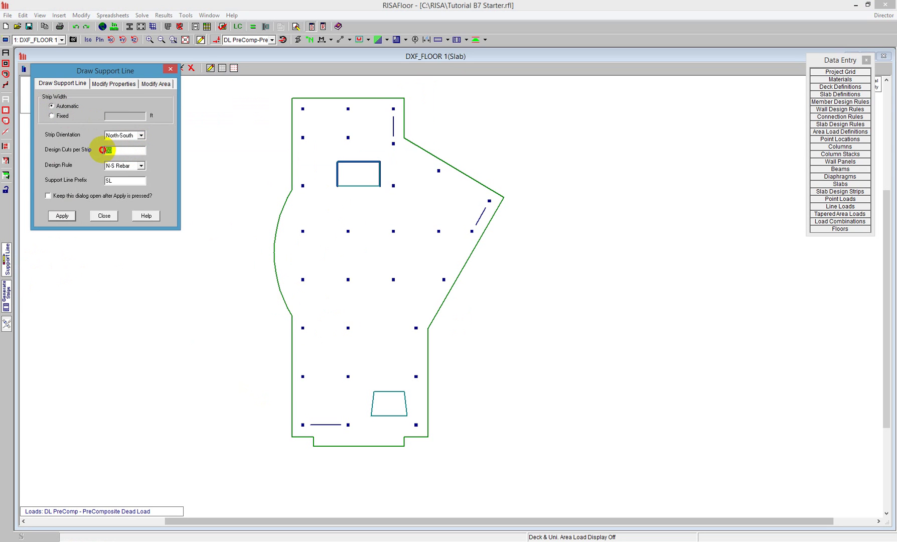
pyautogui.moveTo(110, 150); pyautogui.dragTo(83, 149)
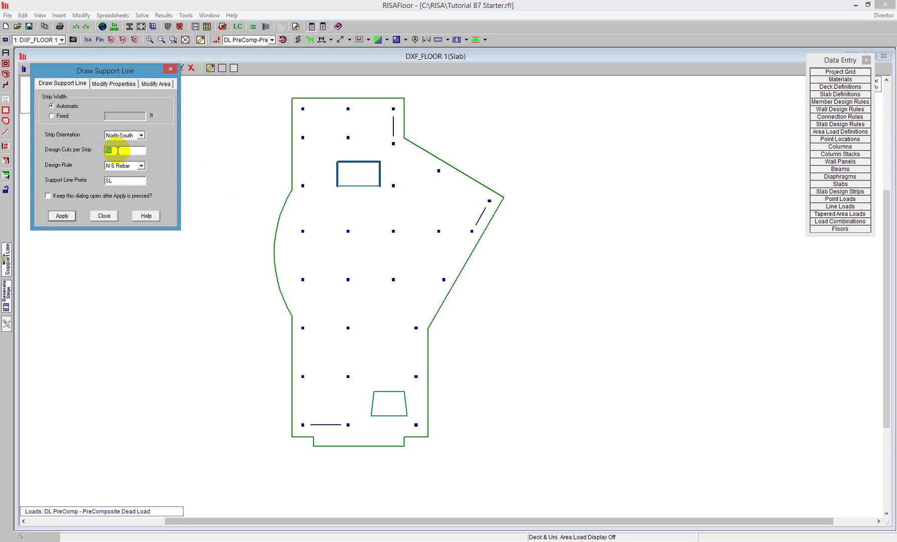
pyautogui.moveTo(117, 151); pyautogui.dragTo(106, 150)
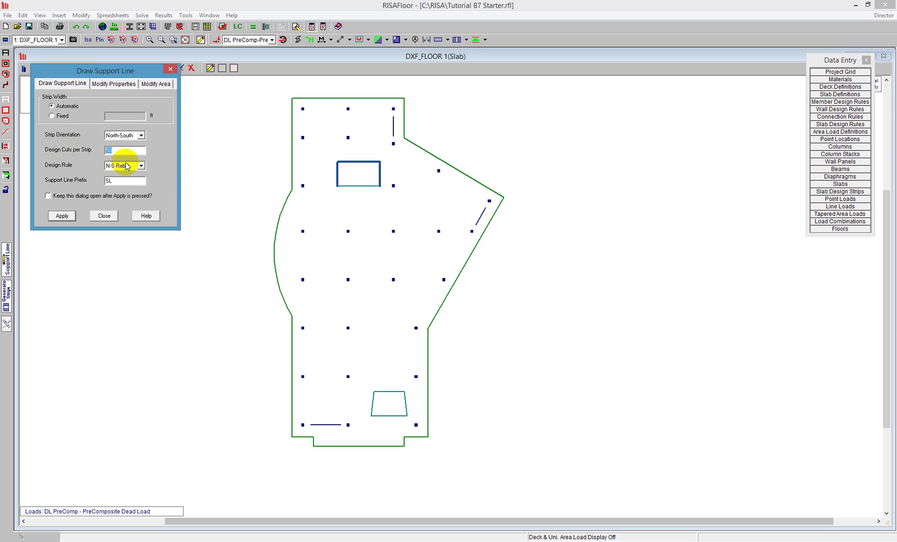
pyautogui.click(141, 165)
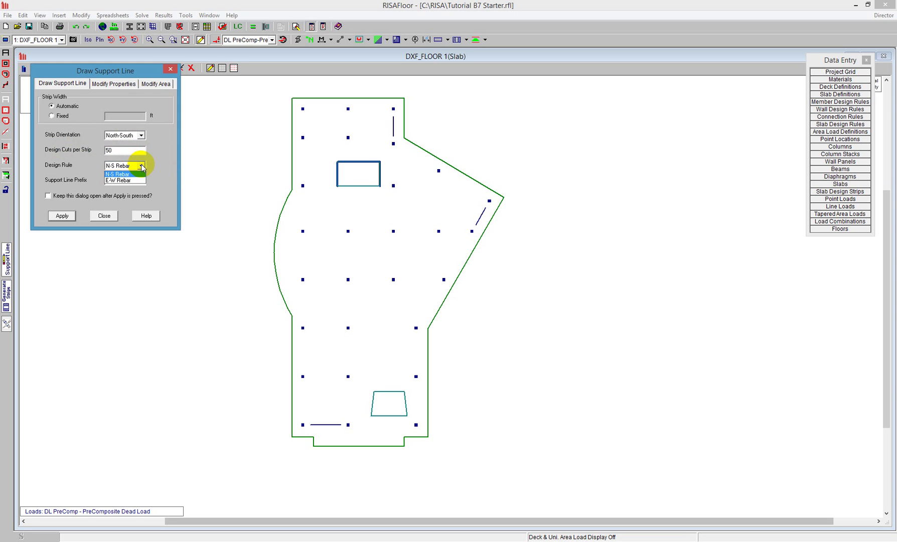
pyautogui.click(120, 174)
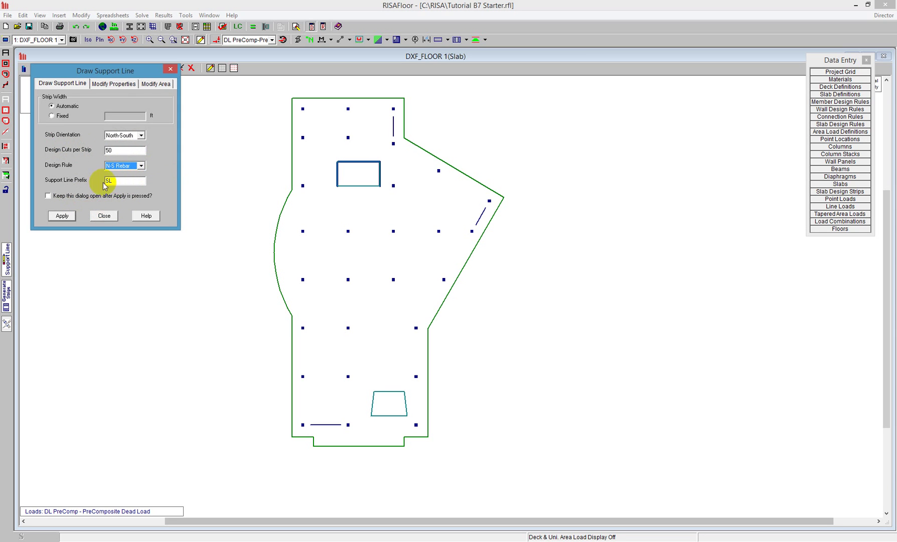
pyautogui.moveTo(123, 181); pyautogui.dragTo(103, 181)
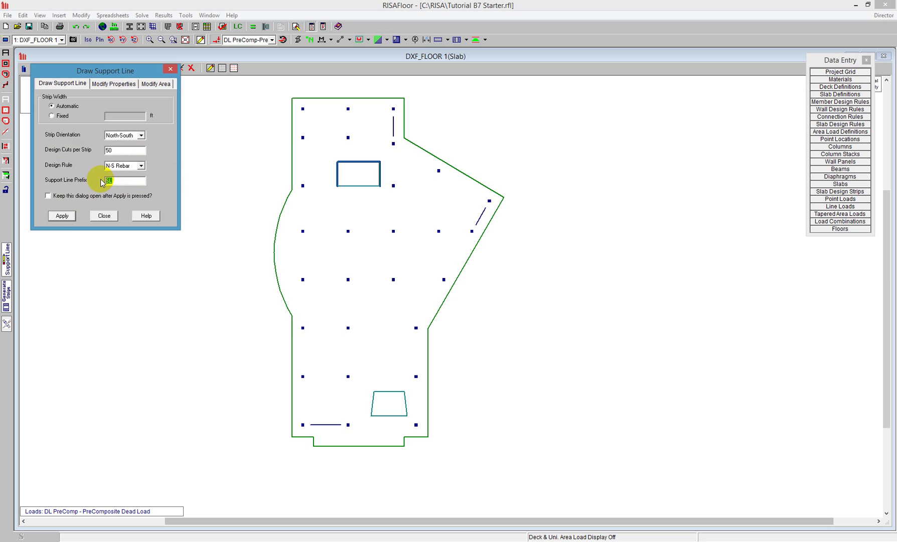
pyautogui.click(63, 216)
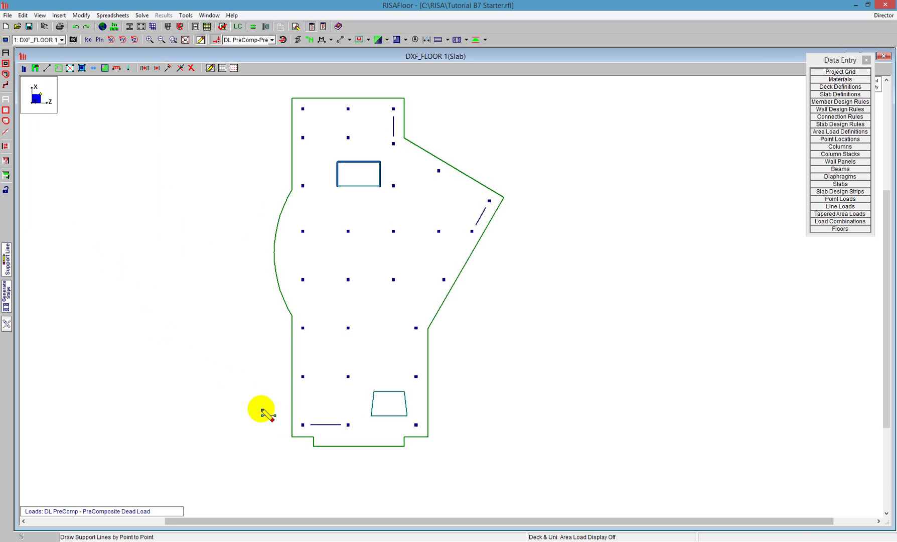
# Draw a North-South support line through the westernmost column line, from the southernmost column to the northernmost column
pyautogui.click(303, 425)
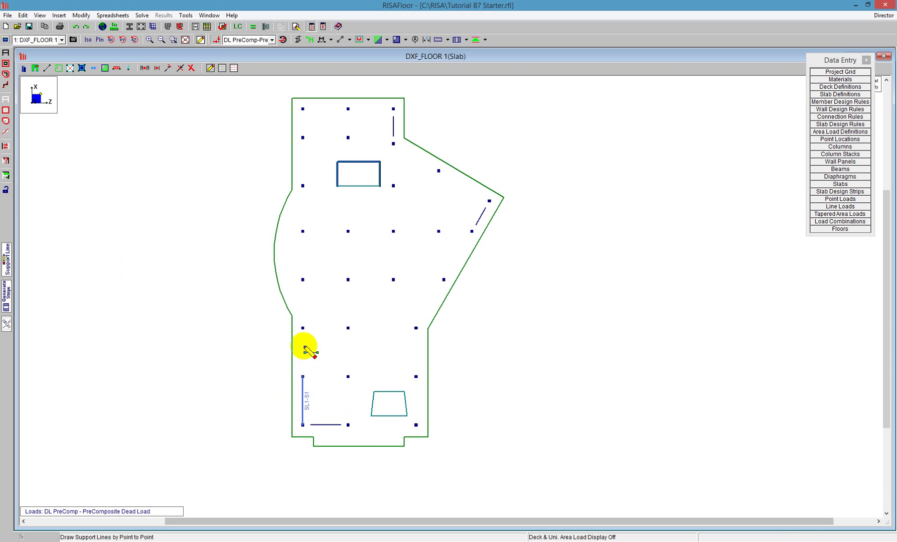
pyautogui.click(303, 186)
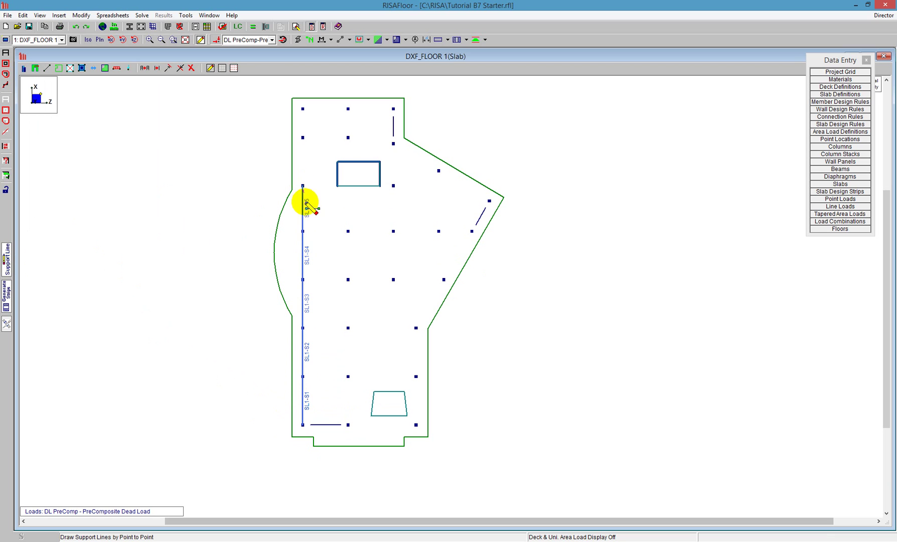
pyautogui.click(303, 110)
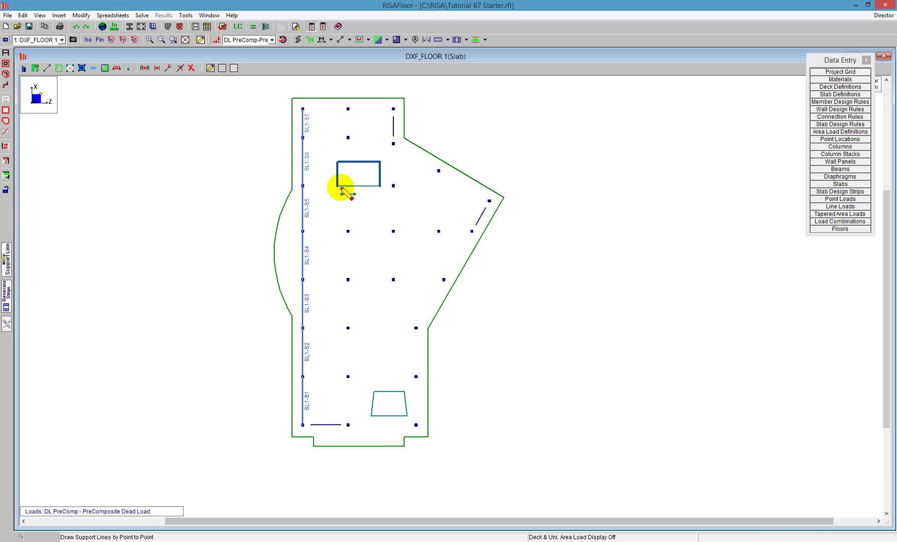
# Draw support lines along the second column line, ending at the northern opening's southwest corner and resuming from its north edge to the northernmost column
pyautogui.click(348, 425)
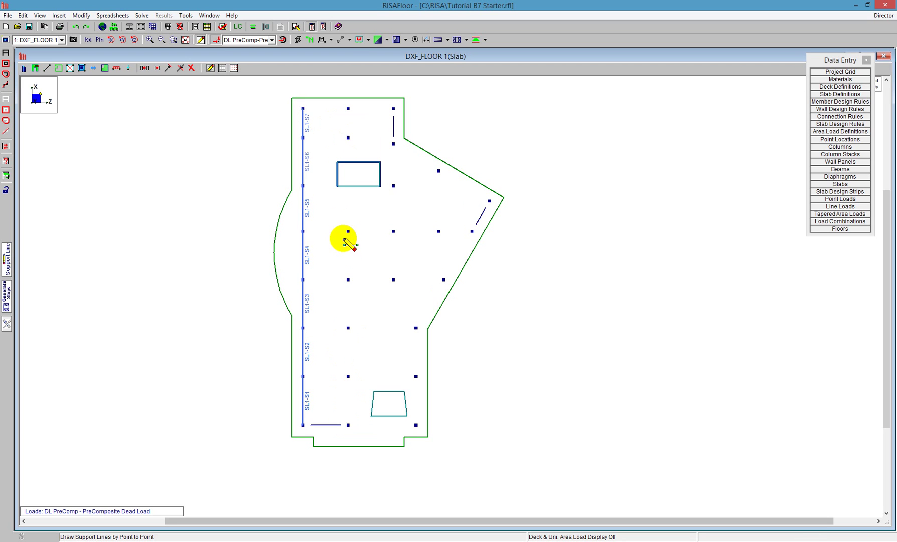
pyautogui.click(349, 232)
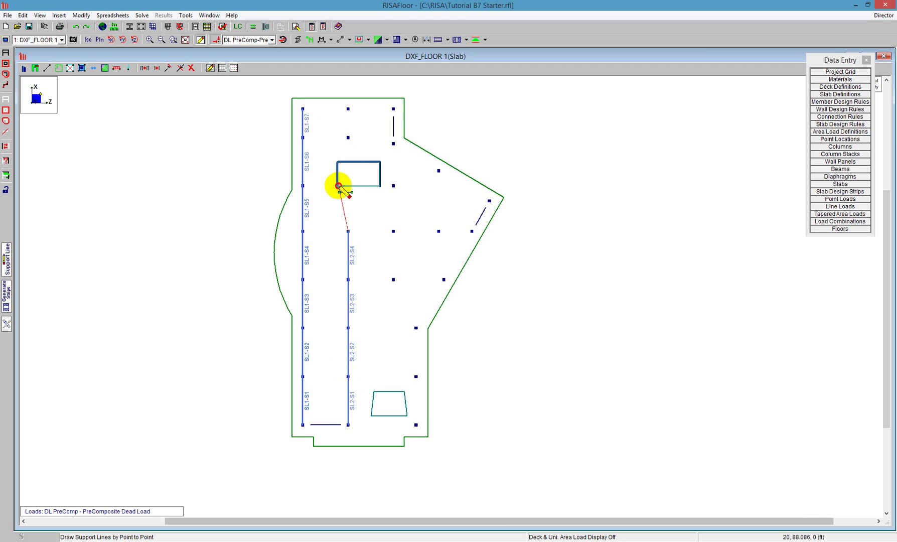
pyautogui.click(351, 161)
pyautogui.click(348, 138)
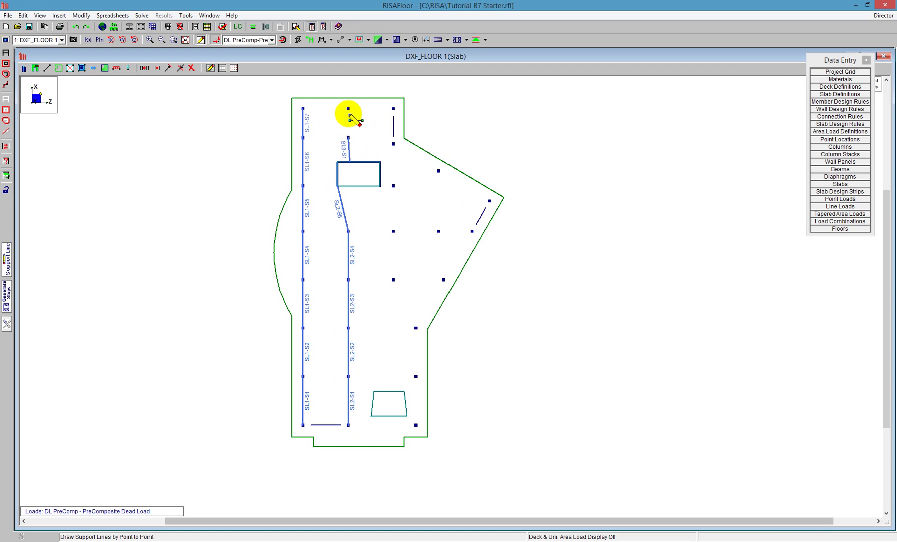
pyautogui.click(348, 109)
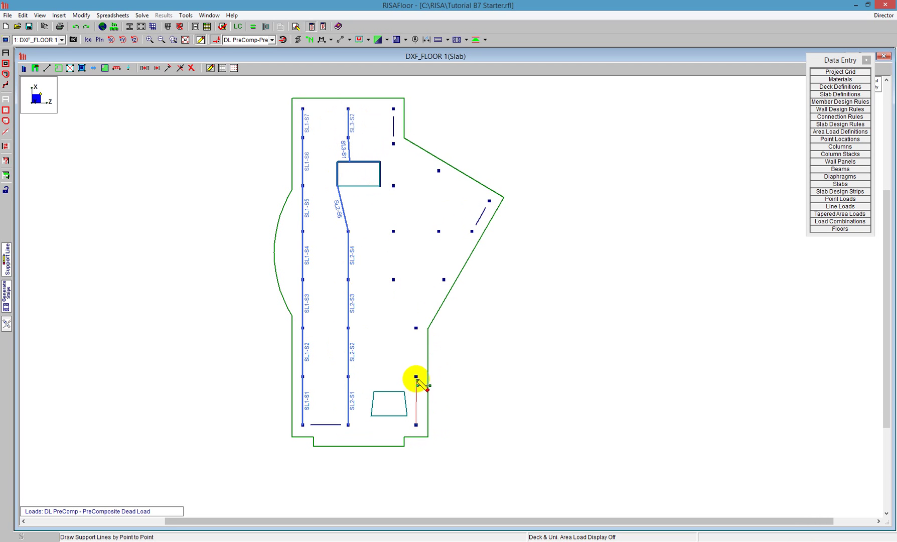
# Draw a support line from the southeast column north through the third column line, ending at the column south of the short wall
pyautogui.click(416, 328)
pyautogui.click(394, 279)
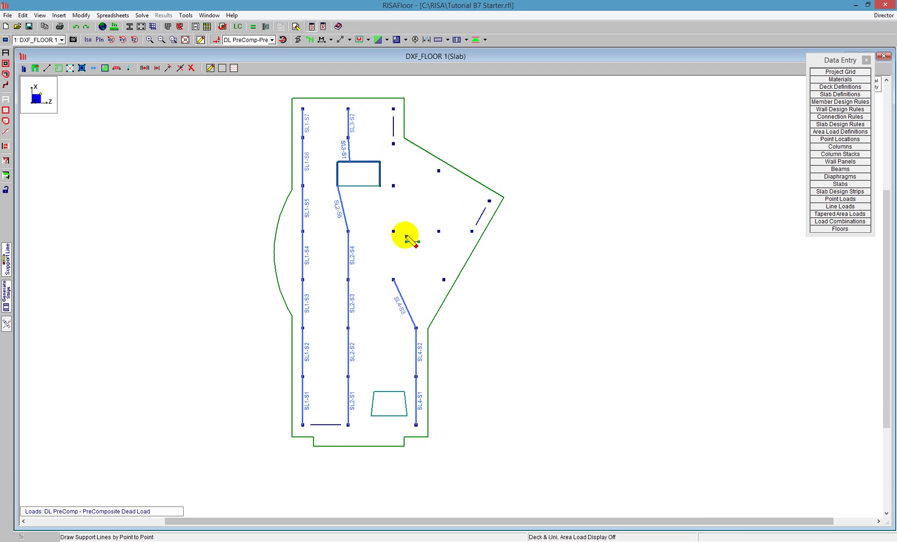
pyautogui.click(394, 144)
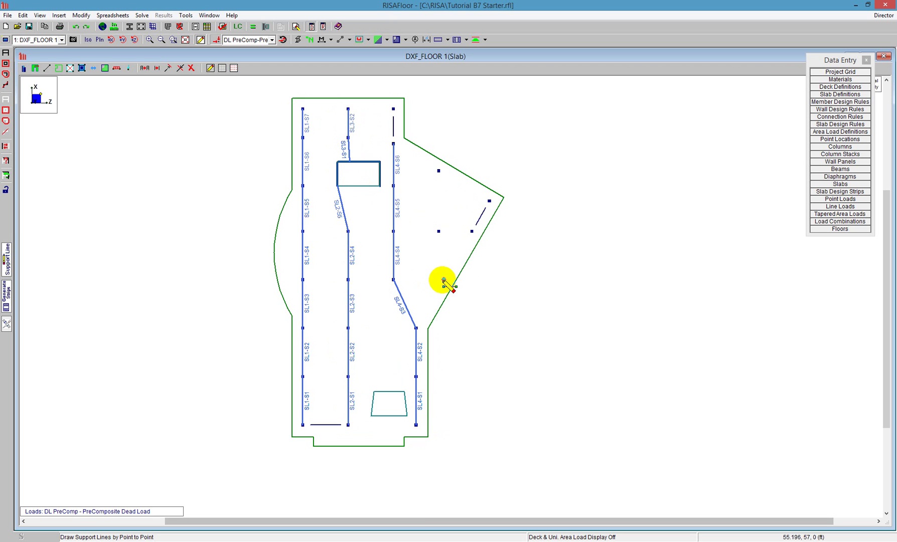
# Draw the easternmost North-South support line through the three columns between the third column line and the slanted slab edge
pyautogui.click(443, 279)
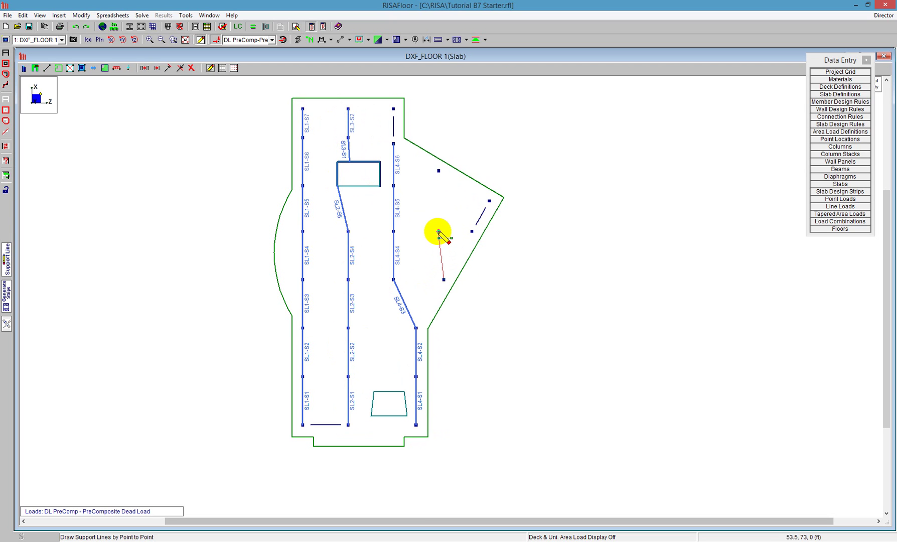
pyautogui.click(438, 232)
pyautogui.click(439, 171)
pyautogui.rightClick(469, 201)
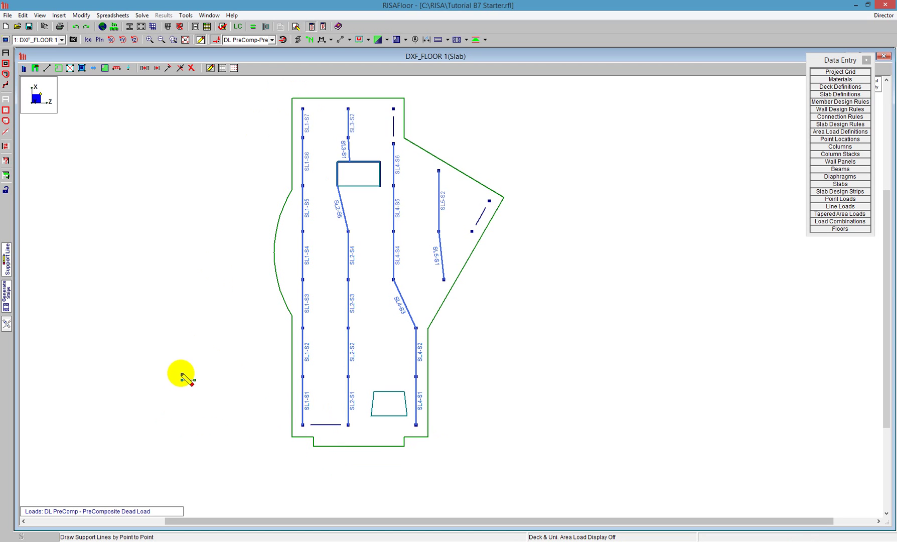
pyautogui.click(291, 122)
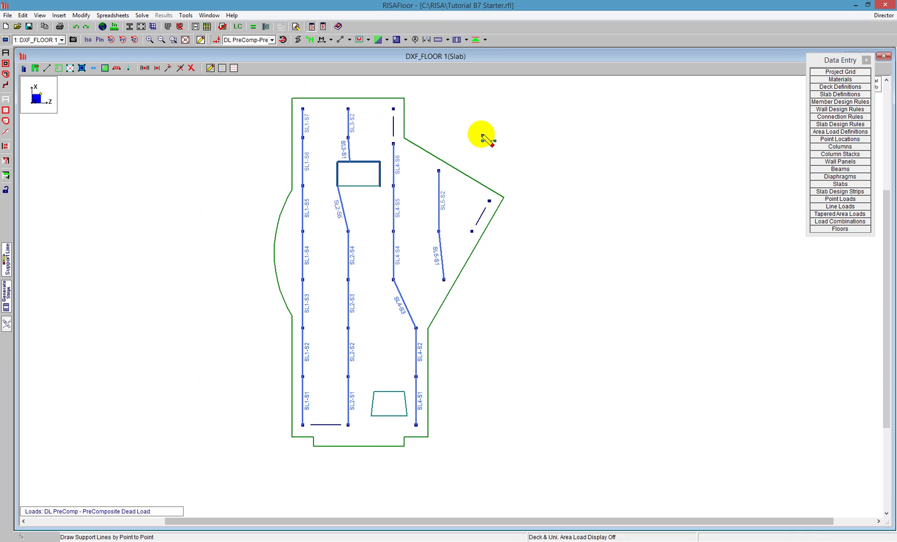
# Display only the E-W support lines and apply support line settings with East-West orientation and the E-W Rebar design rule
pyautogui.click(467, 41)
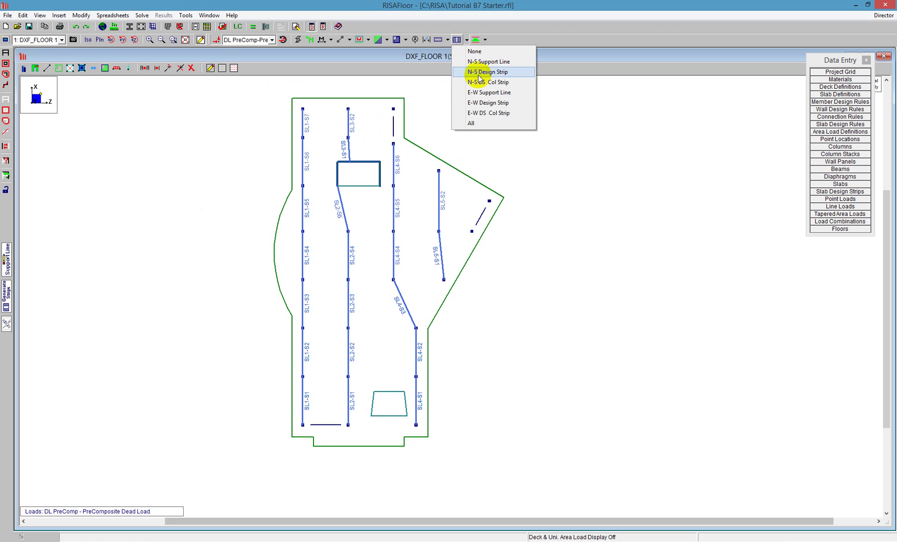
pyautogui.click(483, 92)
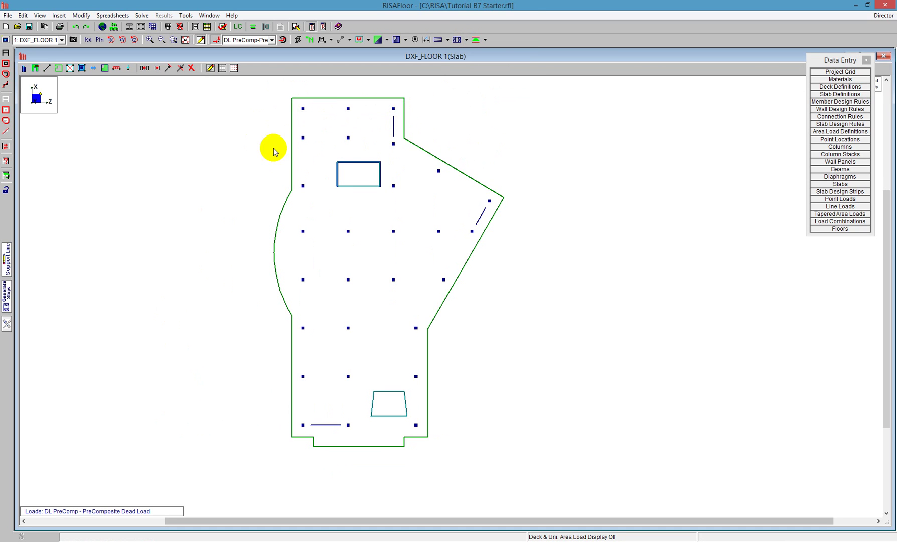
pyautogui.click(7, 266)
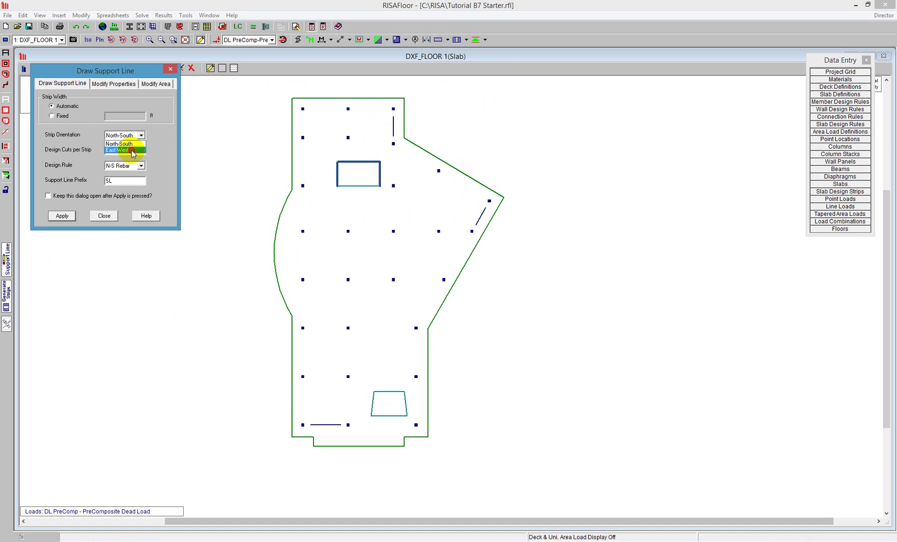
pyautogui.click(132, 150)
pyautogui.click(141, 167)
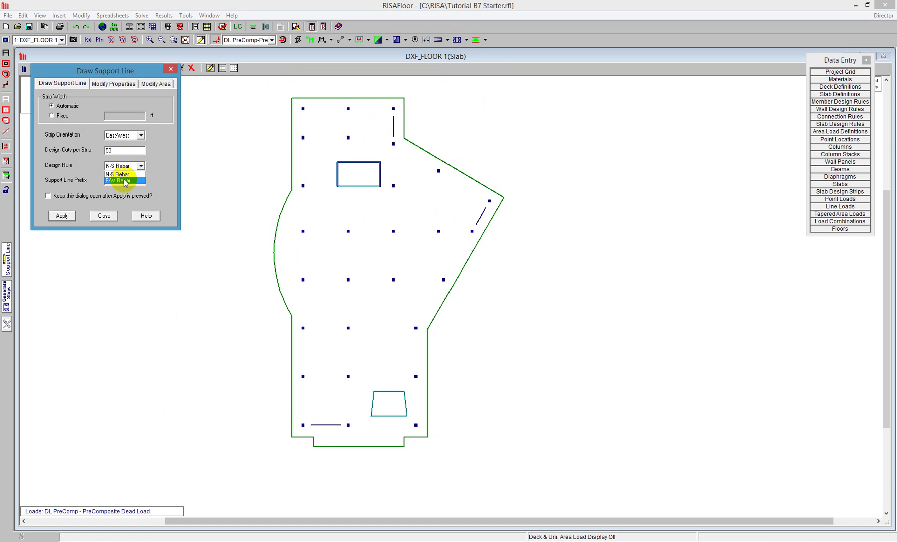
pyautogui.click(125, 181)
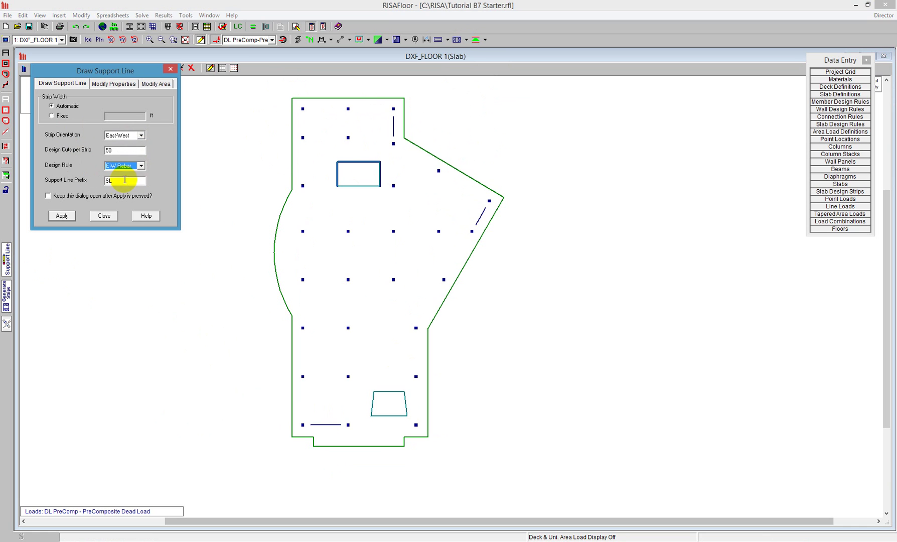
pyautogui.click(62, 216)
# Draw East-West support lines along the northernmost column row and along the second row, continuing the latter down the slanted edge to the east corner column
pyautogui.click(302, 109)
pyautogui.doubleClick(393, 109)
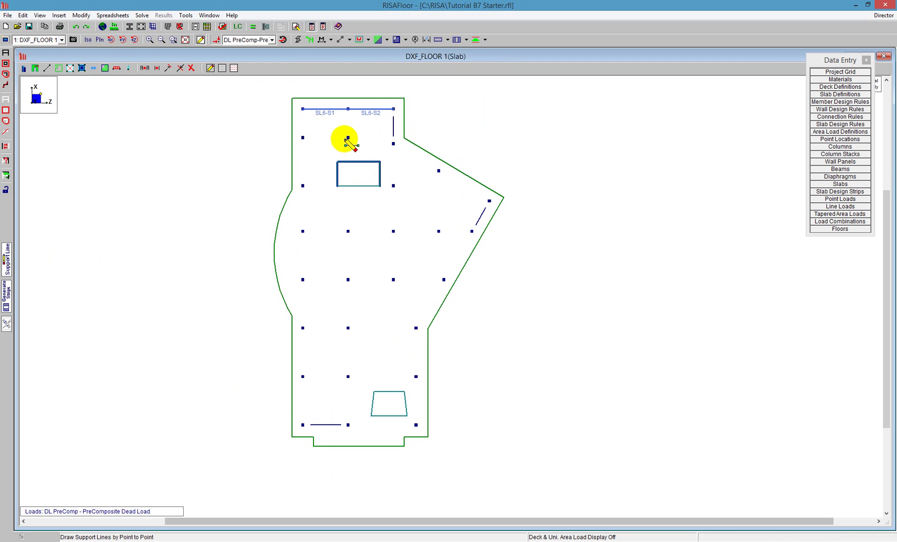
pyautogui.click(348, 138)
pyautogui.doubleClick(394, 143)
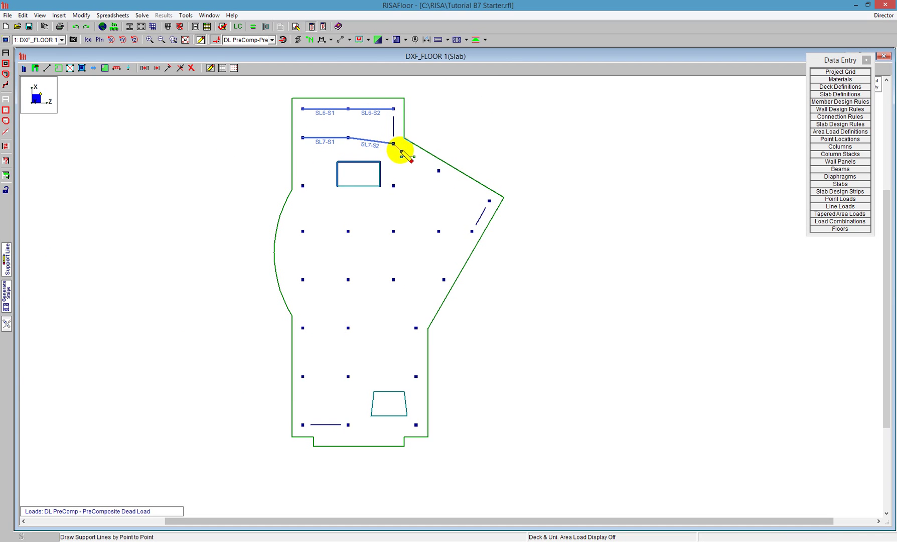
pyautogui.doubleClick(438, 171)
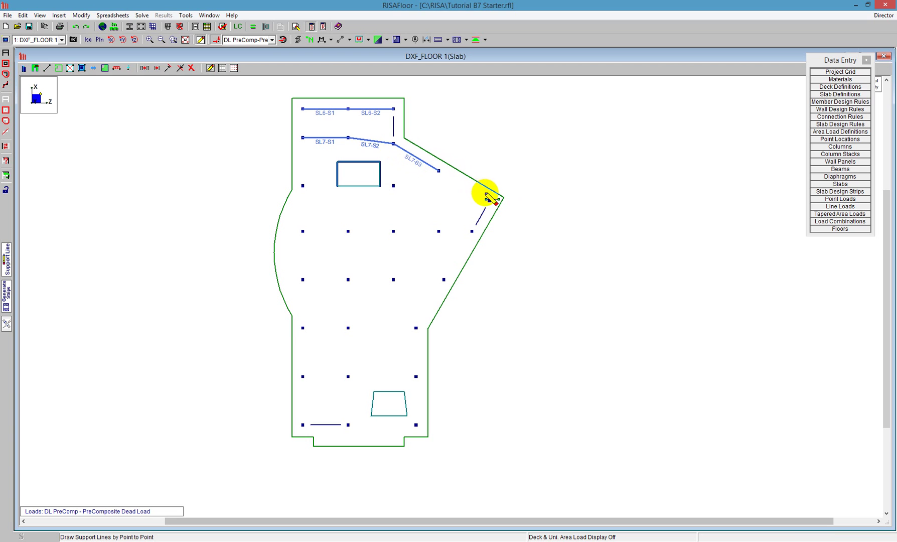
pyautogui.doubleClick(490, 201)
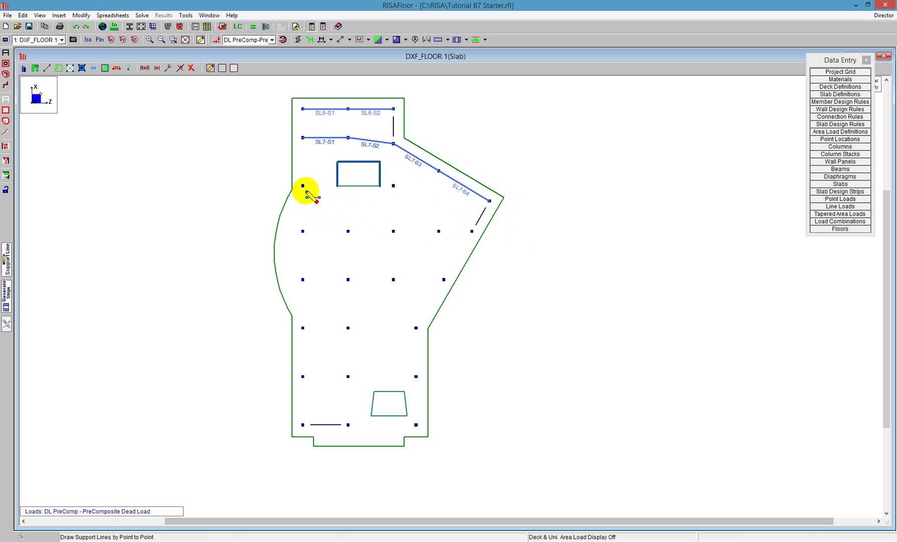
# Draw support lines along the third column row on both sides of the northern opening, extending the eastern one to the column near the slanted edge
pyautogui.scroll(2, 335, 188)
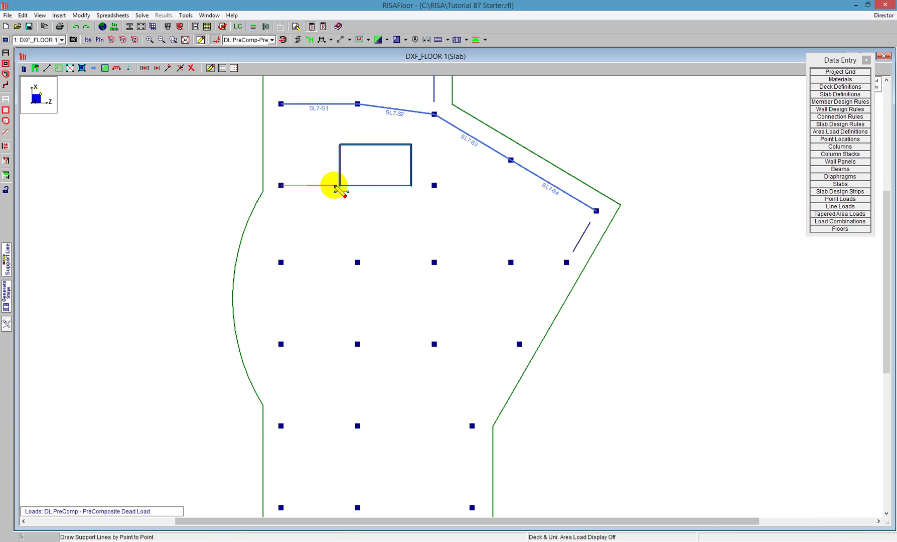
pyautogui.click(245, 186)
pyautogui.doubleClick(344, 186)
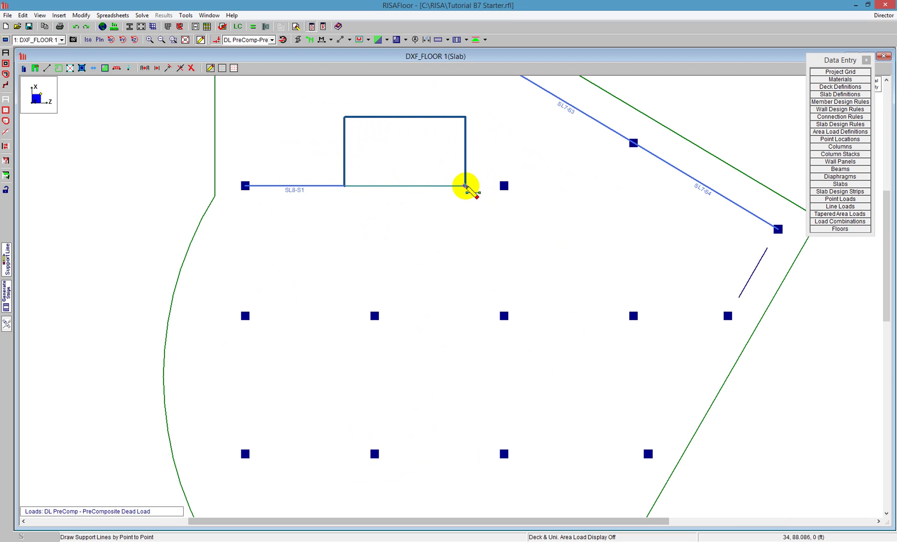
pyautogui.click(466, 185)
pyautogui.click(504, 186)
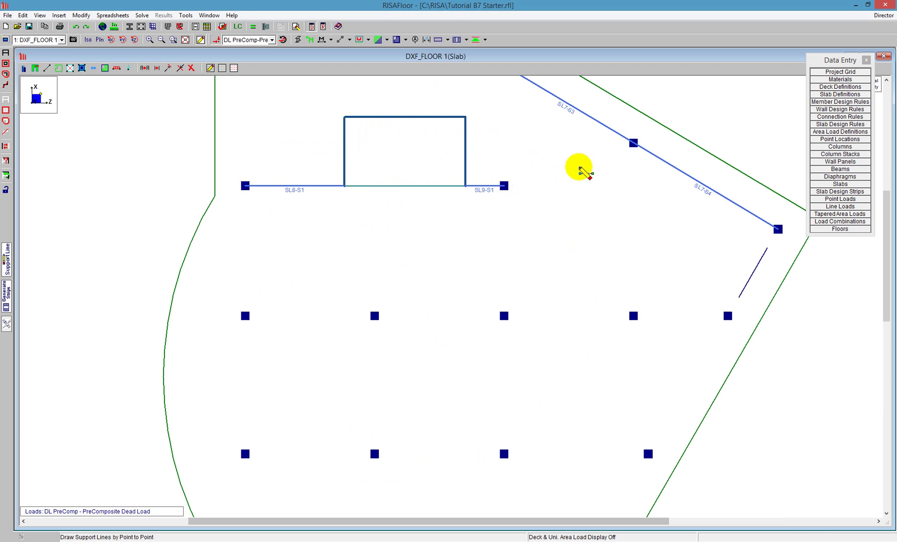
pyautogui.doubleClick(633, 143)
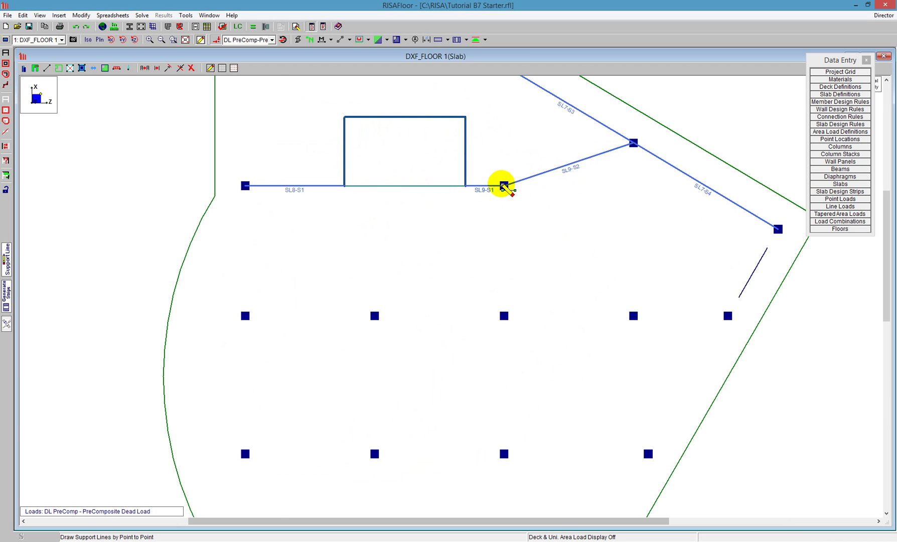
# Draw an East-West support line through all five columns of the row just south of the northern opening
pyautogui.scroll(-2, 417, 229)
pyautogui.click(301, 288)
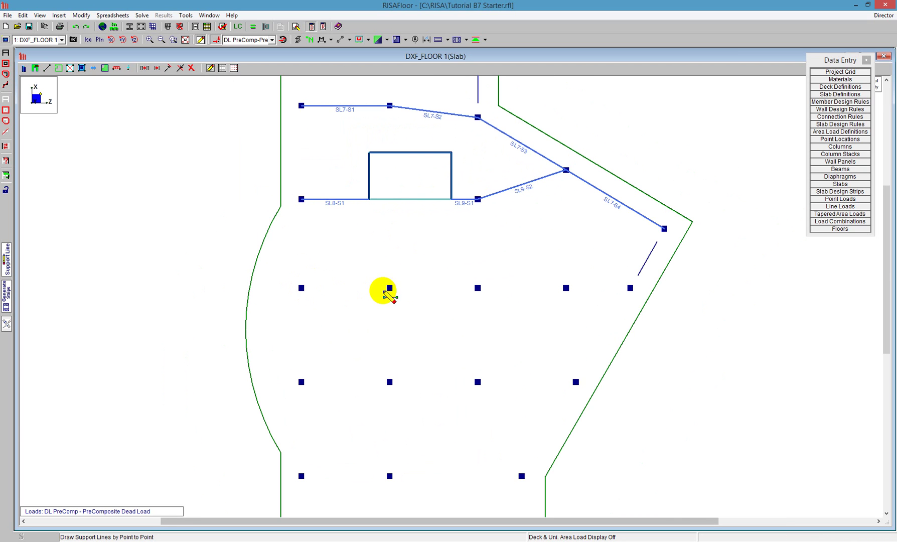
pyautogui.click(389, 288)
pyautogui.click(478, 288)
pyautogui.click(566, 287)
pyautogui.click(631, 287)
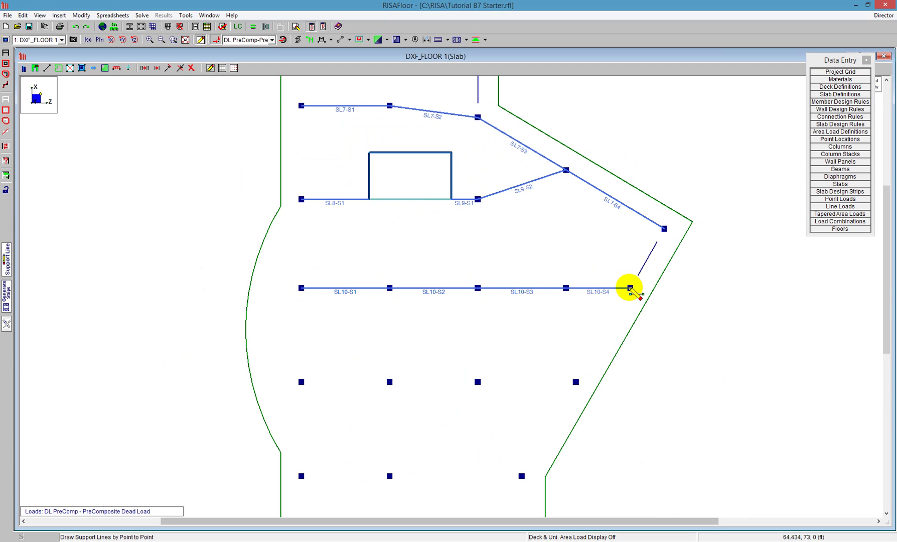
# Draw an East-West support line along the fifth column row from its westernmost to its easternmost column
pyautogui.click(301, 382)
pyautogui.click(576, 382)
pyautogui.scroll(-2, 545, 375)
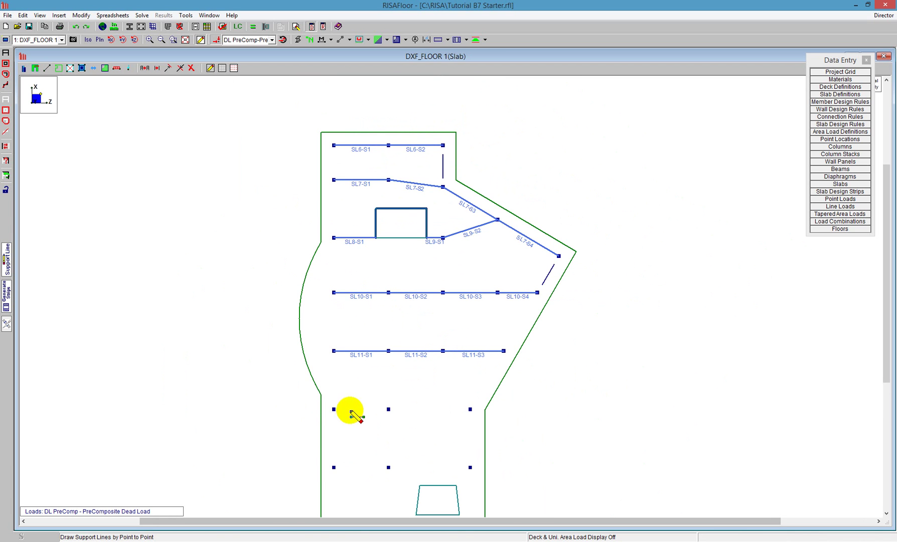
# Draw East-West support lines through all three columns of the sixth column row and of the seventh column row
pyautogui.click(388, 409)
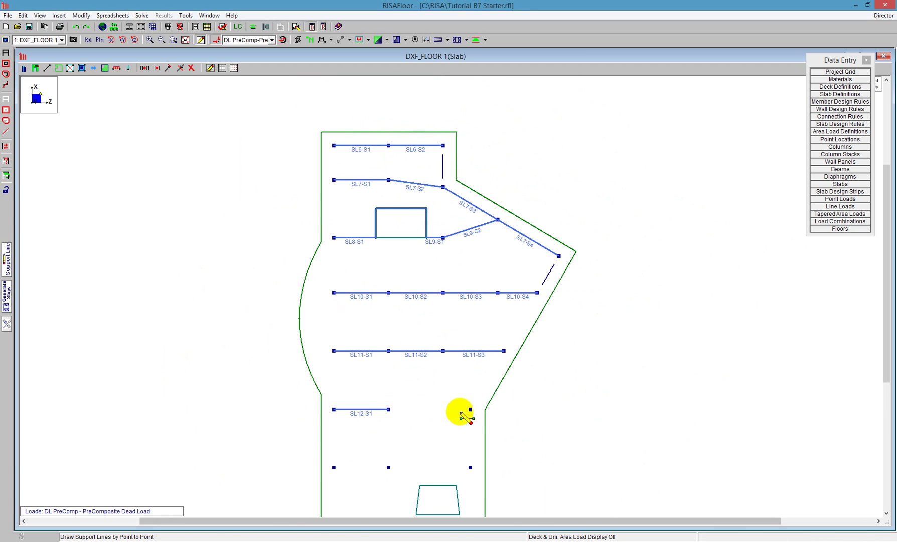
pyautogui.click(470, 409)
pyautogui.scroll(-1, 339, 310)
pyautogui.scroll(1, 332, 382)
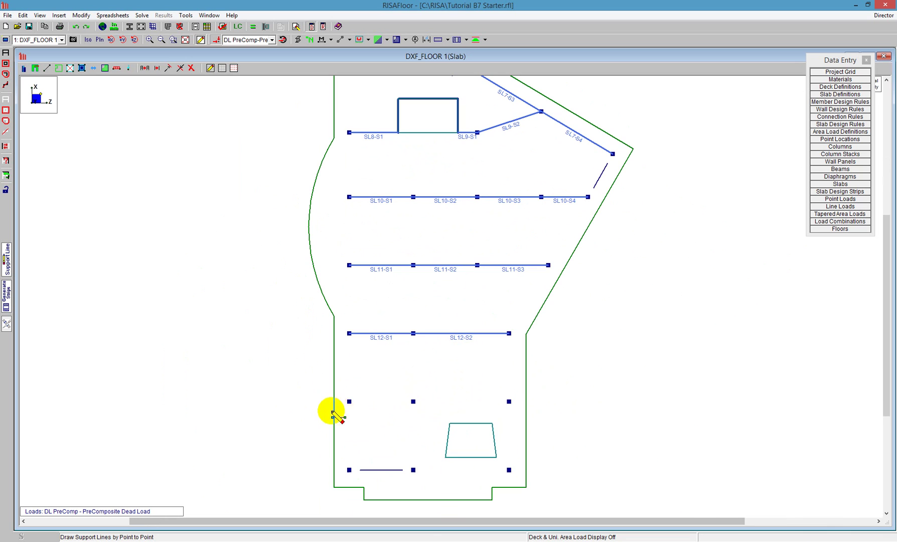
pyautogui.click(509, 402)
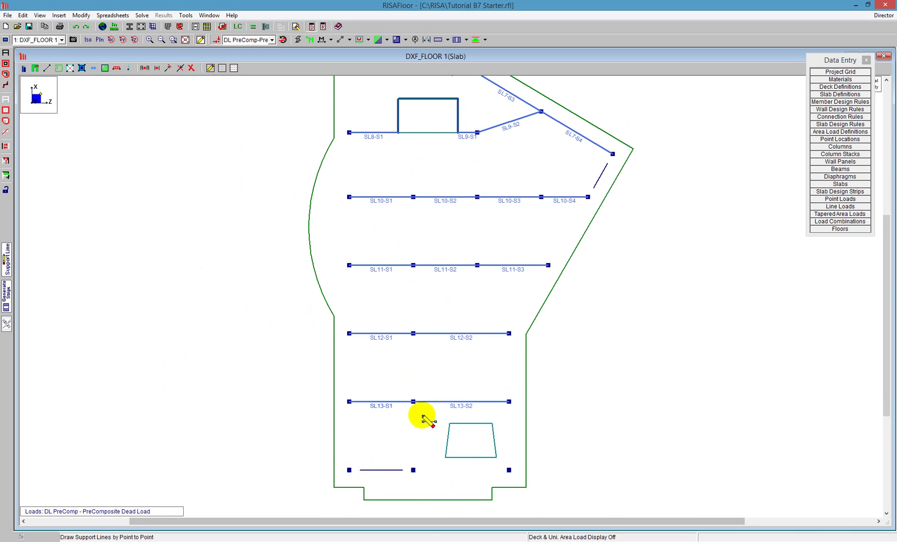
# Draw an East-West support line along the southernmost row from the middle column to the east column and end the drawing command
pyautogui.click(413, 469)
pyautogui.click(509, 470)
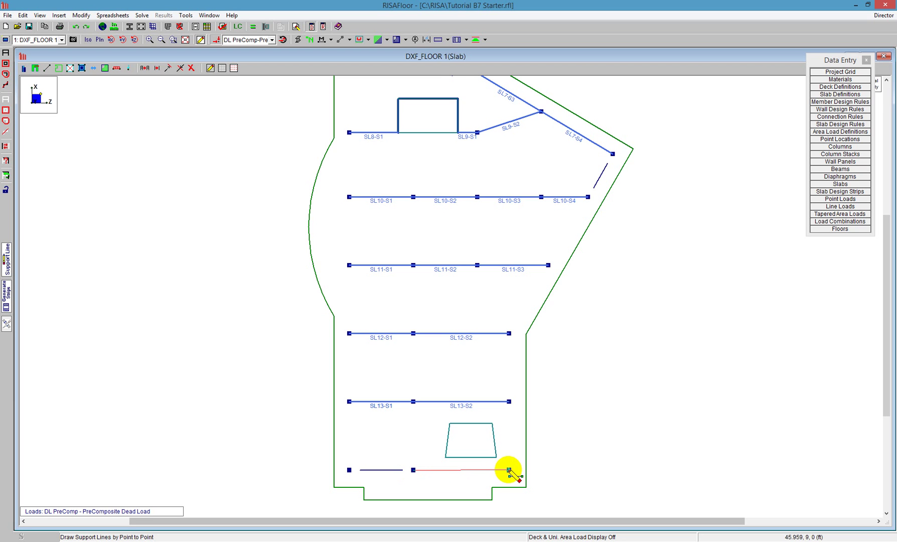
pyautogui.scroll(-3, 331, 394)
pyautogui.rightClick(571, 345)
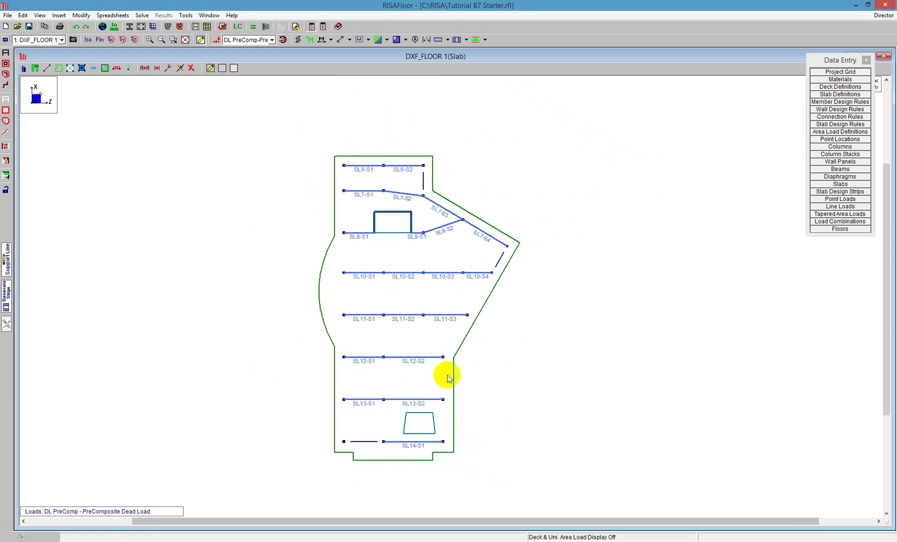
# Set the design strip display to All so the support lines of both directions are shown together
pyautogui.click(467, 42)
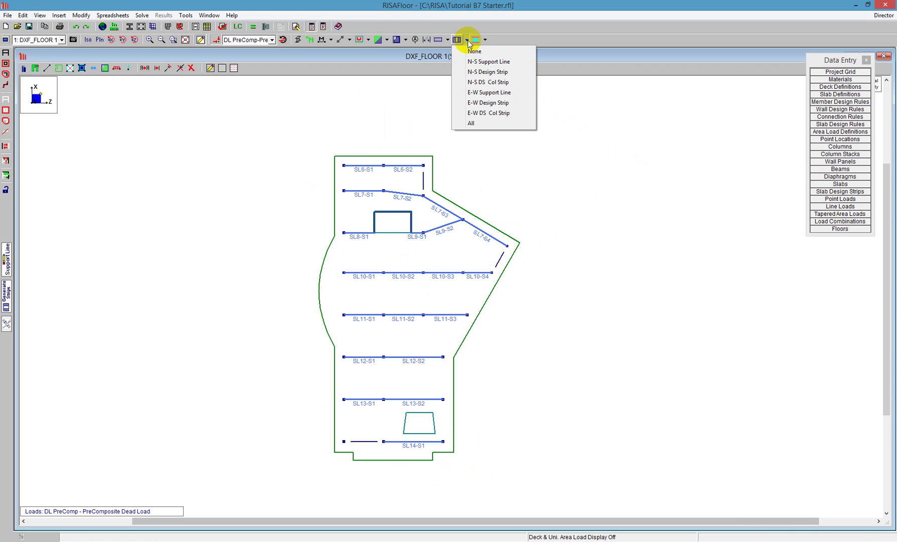
pyautogui.click(475, 124)
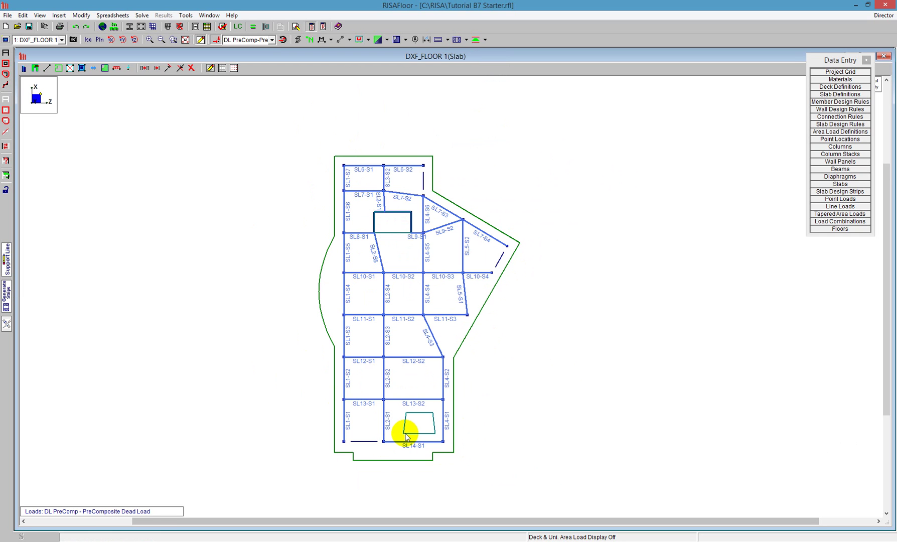
pyautogui.click(372, 305)
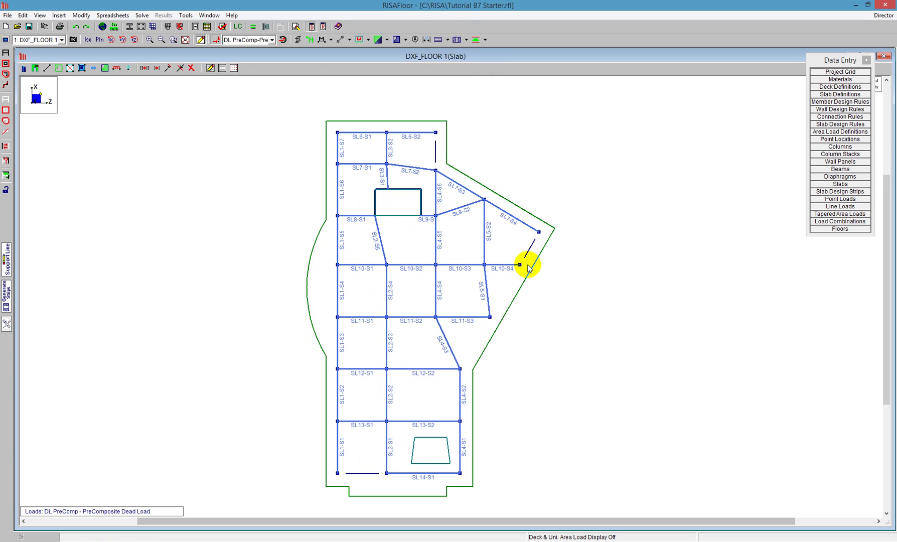
# Extend the fourth-row and fifth-row East-West support lines westward to the curved slab edge
pyautogui.click(7, 267)
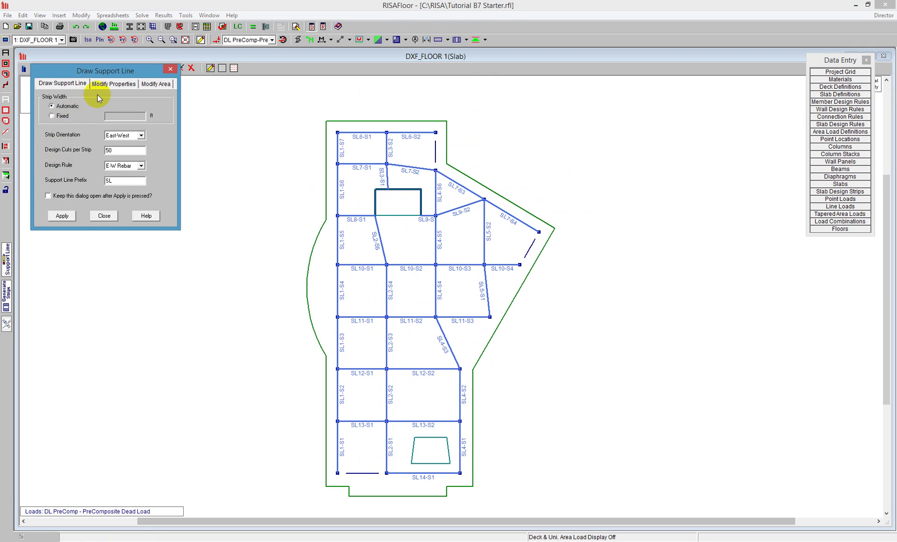
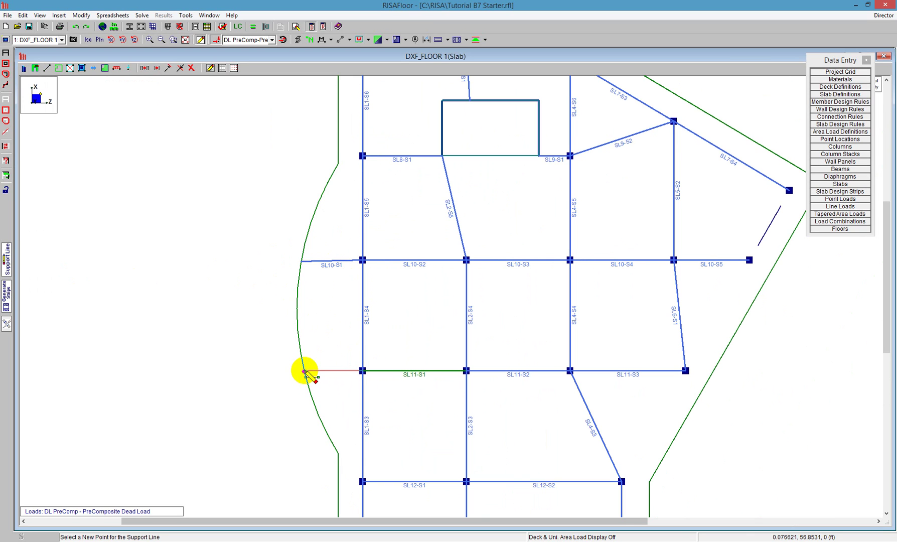
pyautogui.click(305, 372)
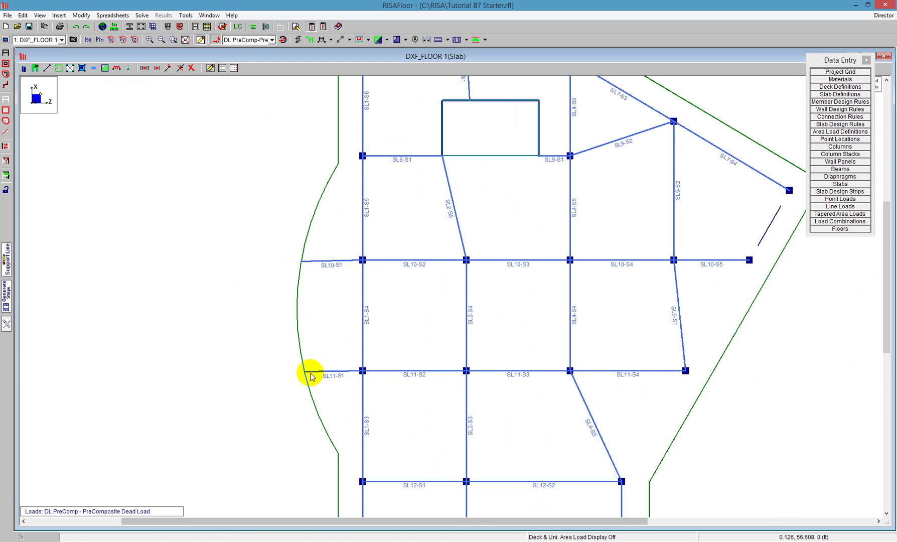
pyautogui.scroll(1, 316, 372)
pyautogui.scroll(-2, 322, 323)
pyautogui.scroll(-1, 234, 331)
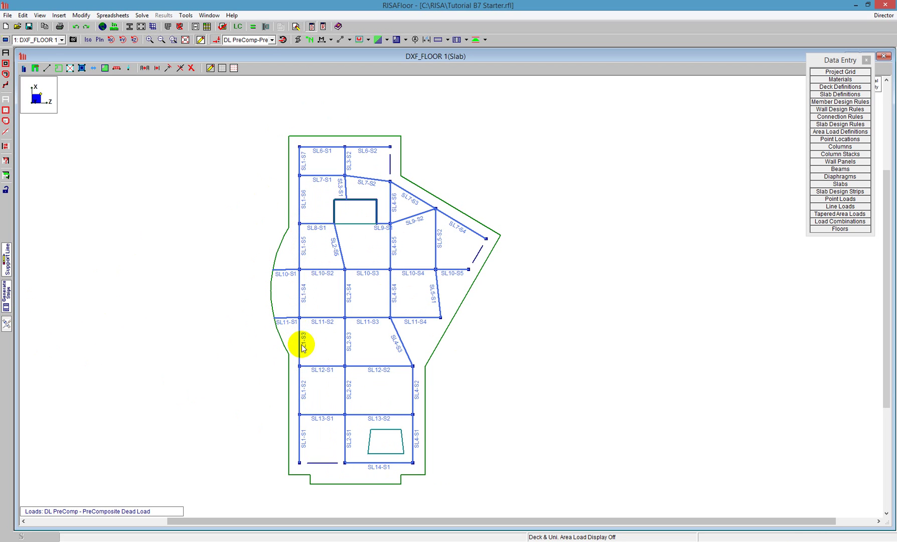
# Generate the design strips from the support lines and display only the N-S Design Strips
pyautogui.click(6, 300)
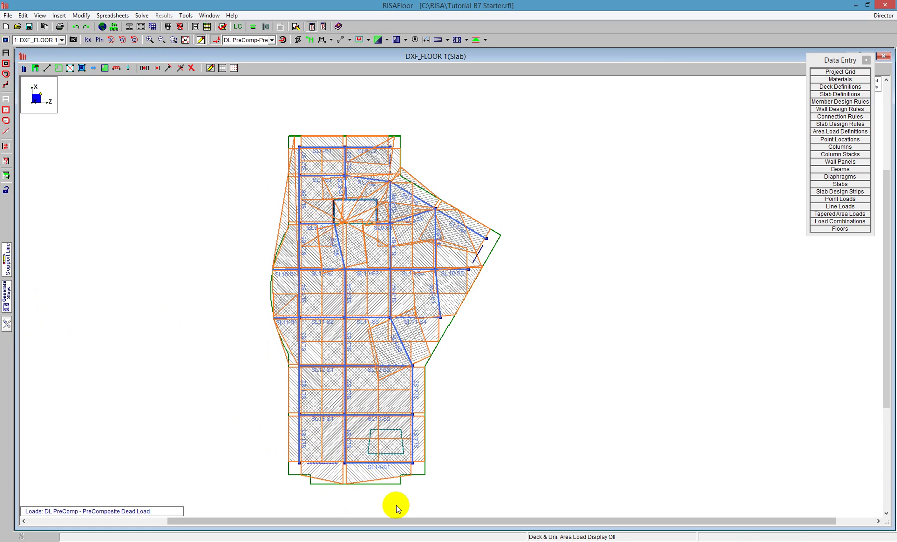
pyautogui.click(466, 39)
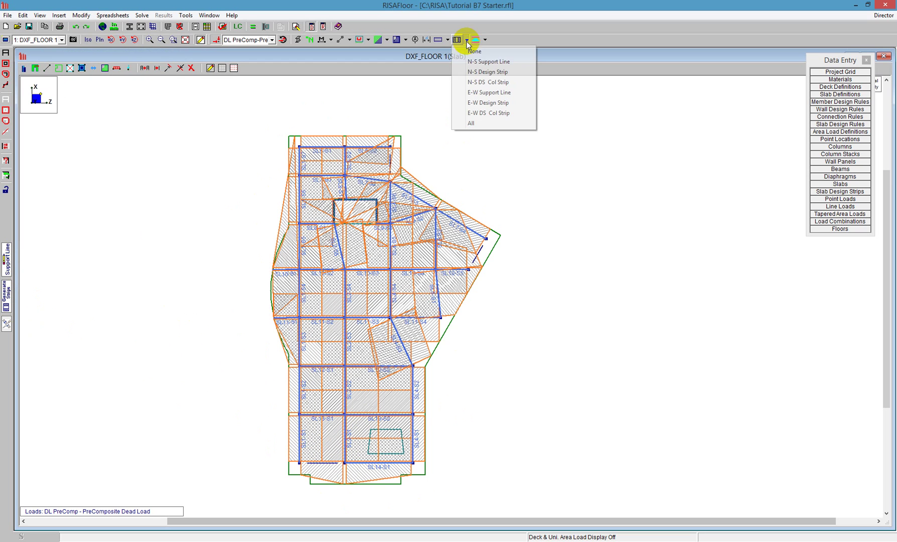
pyautogui.click(495, 73)
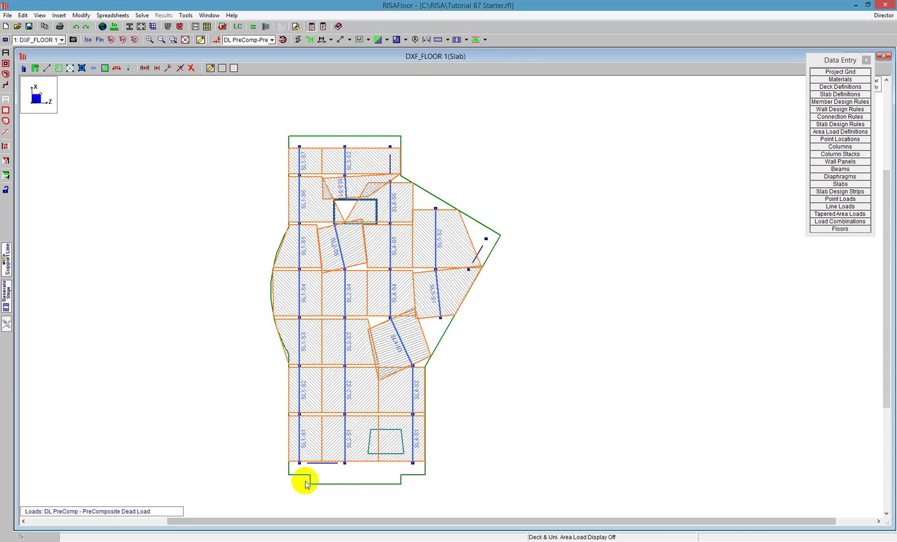
pyautogui.scroll(1, 376, 389)
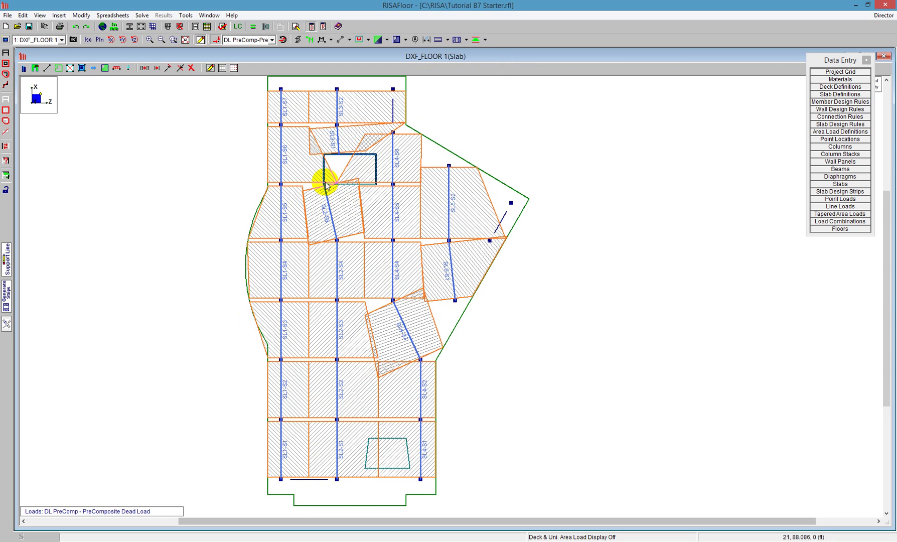
# Use Redraw Edges to move the west edge of design strip SL4-S6 onto the east side of the northern opening
pyautogui.click(7, 260)
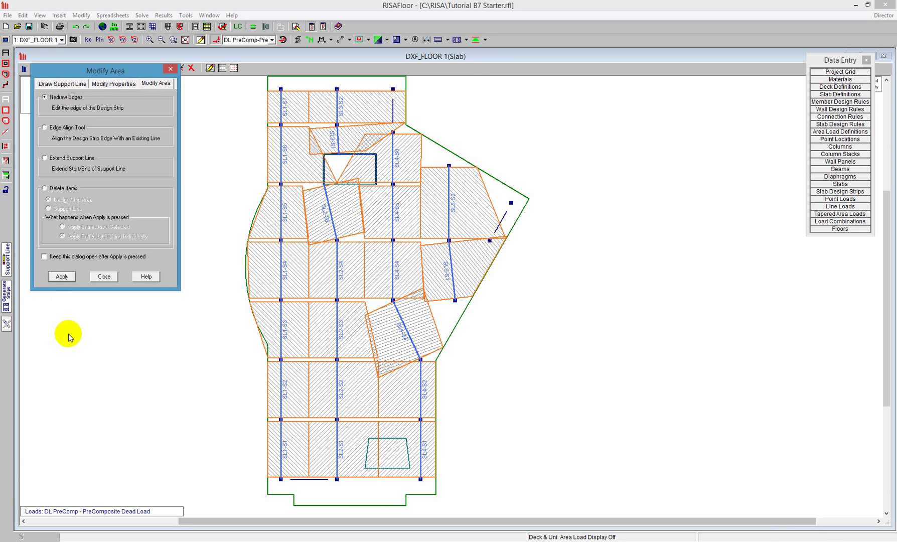
pyautogui.click(63, 277)
pyautogui.scroll(5, 389, 140)
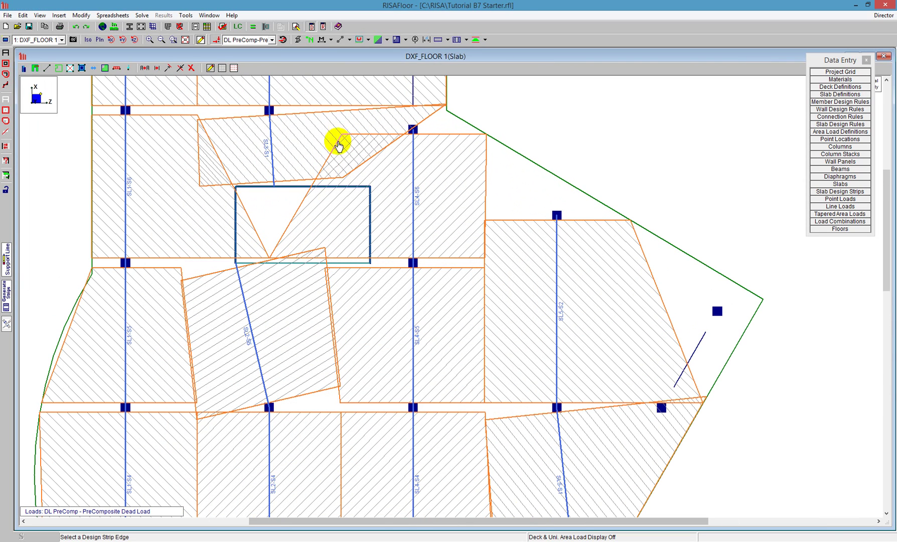
pyautogui.click(339, 143)
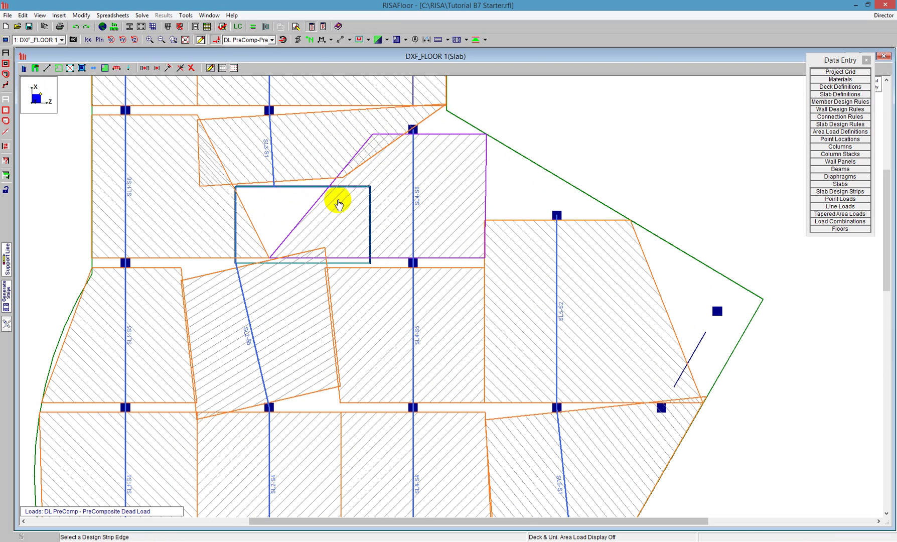
pyautogui.click(271, 253)
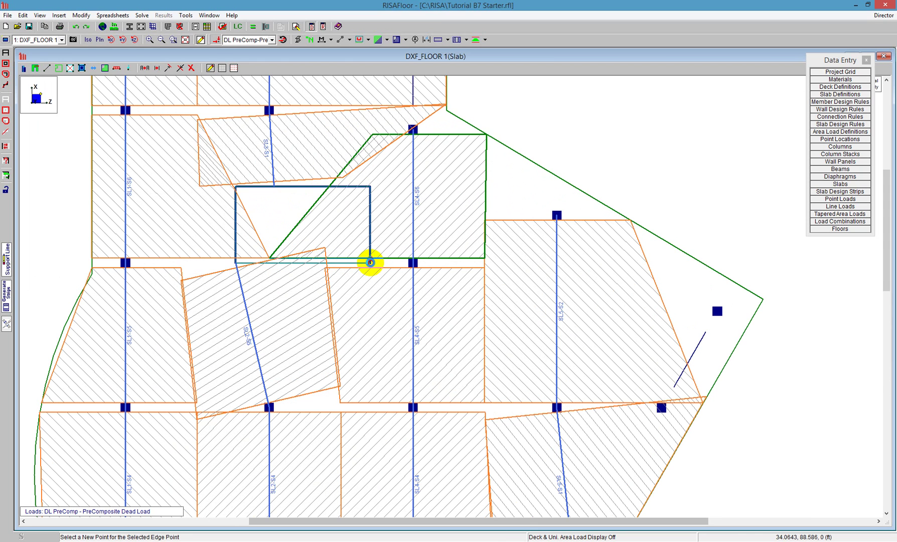
pyautogui.click(371, 262)
pyautogui.scroll(-1, 436, 187)
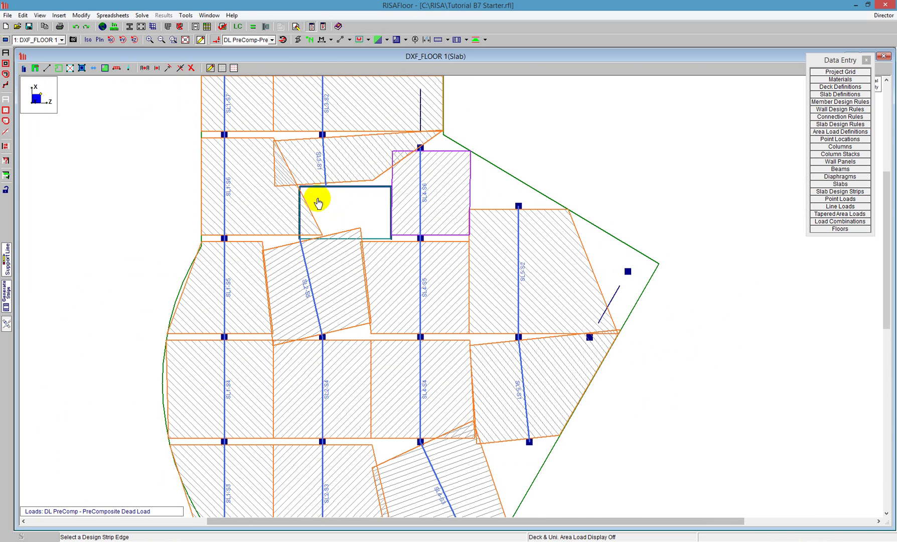
# Redraw the east edge of design strip SL1-S6 so both its corners line up with the west side of the northern opening
pyautogui.scroll(1, 318, 203)
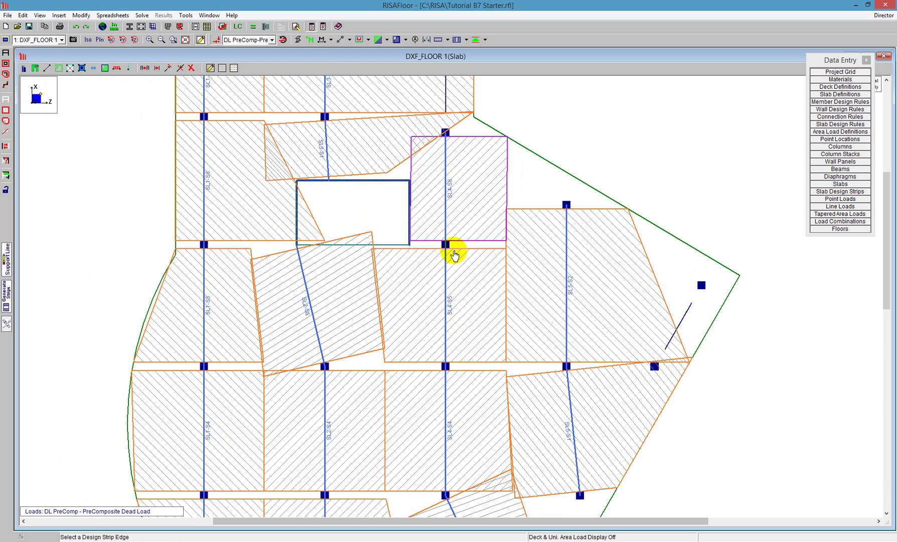
pyautogui.click(322, 241)
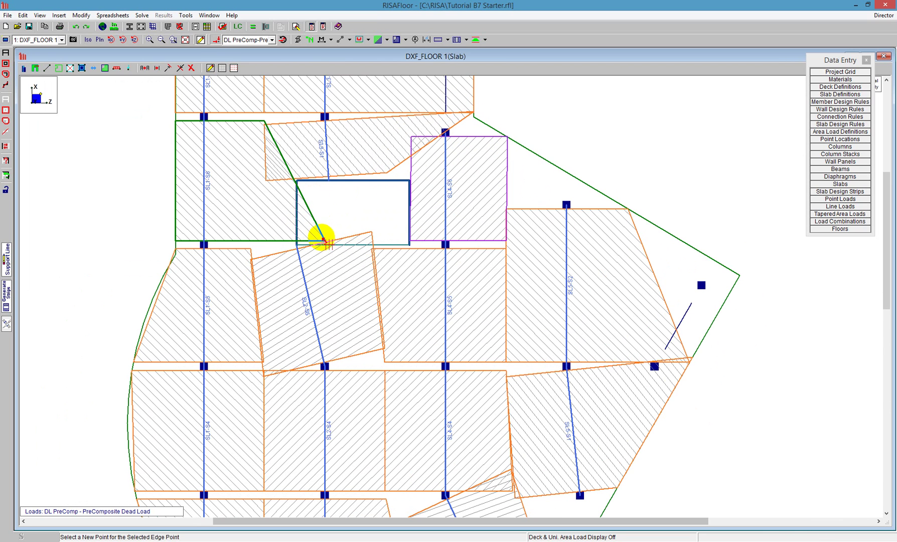
pyautogui.click(295, 241)
pyautogui.click(264, 121)
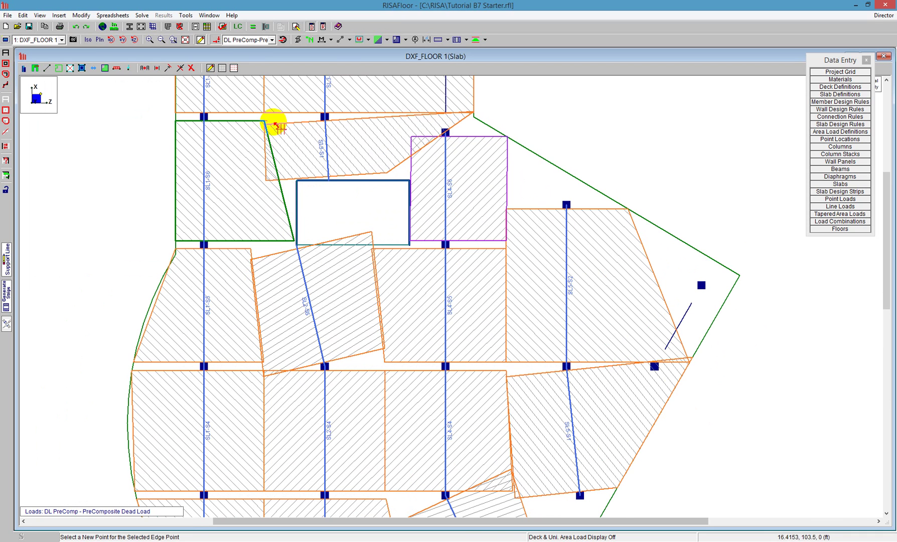
pyautogui.click(296, 121)
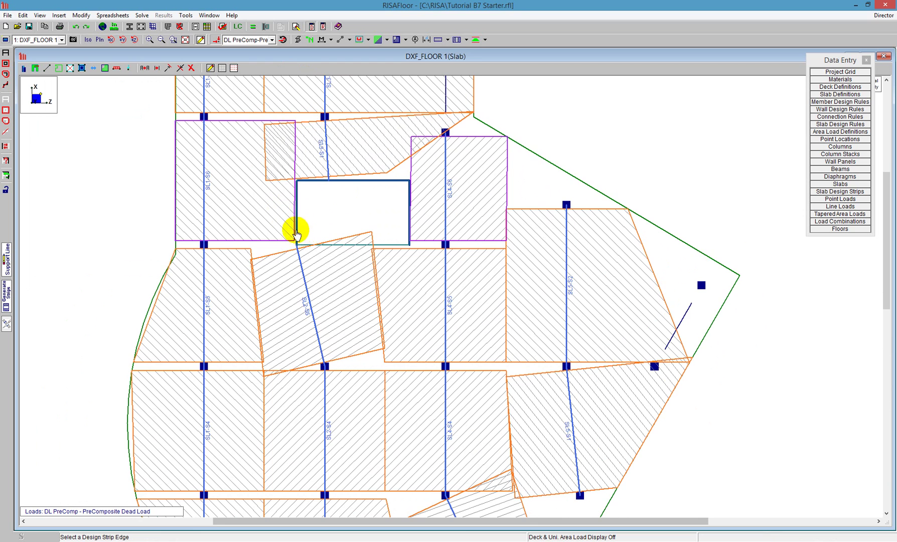
pyautogui.scroll(1, 297, 226)
pyautogui.scroll(-1, 297, 186)
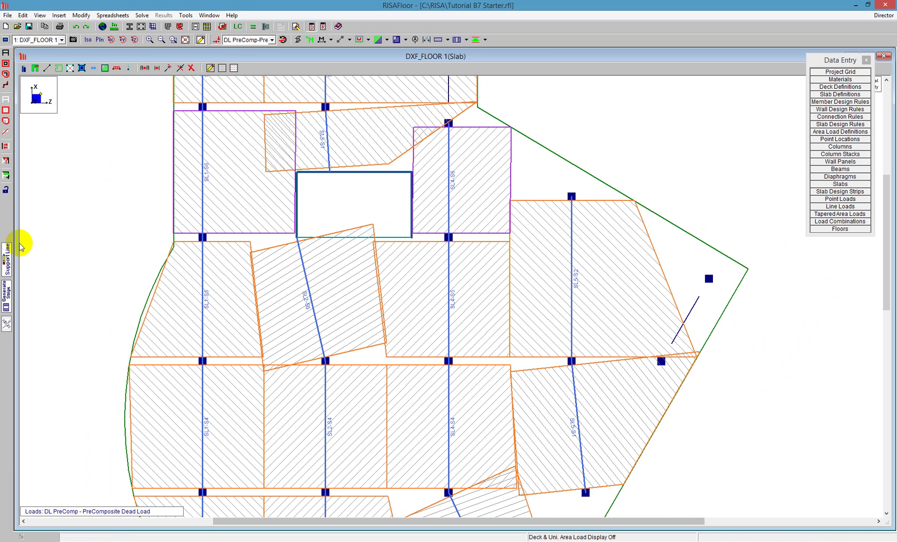
# Use the Edge Align Tool to align the west and east edges of strip SL3-S1 with the adjoining edges of SL1-S6 and SL4-S6
pyautogui.click(8, 266)
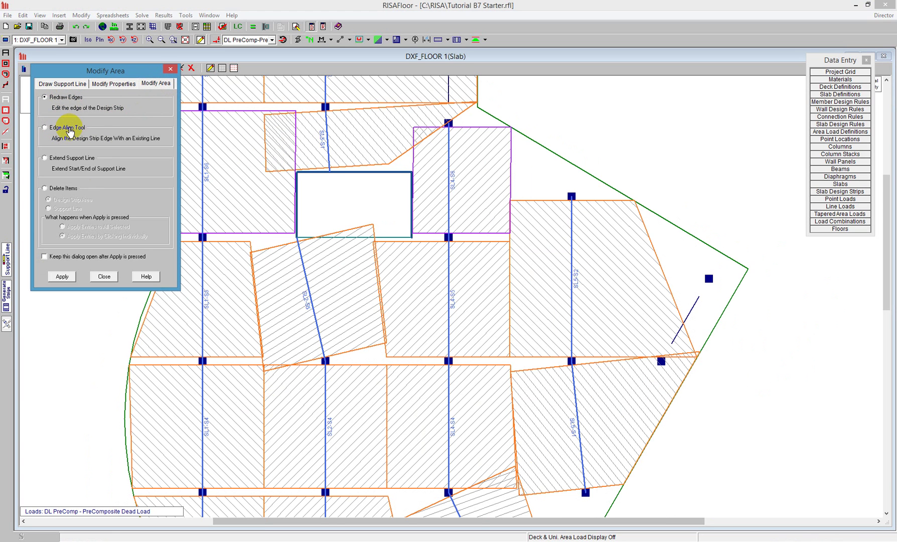
pyautogui.click(61, 277)
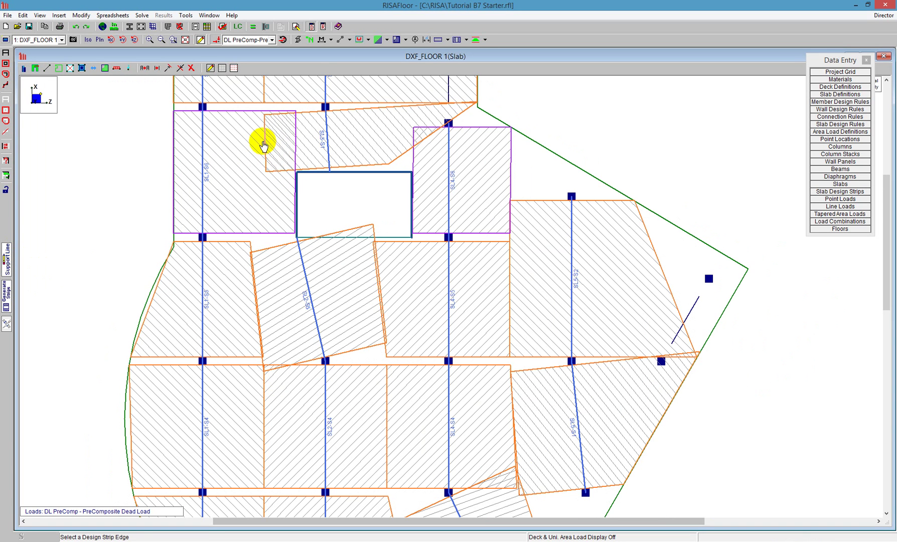
pyautogui.click(297, 132)
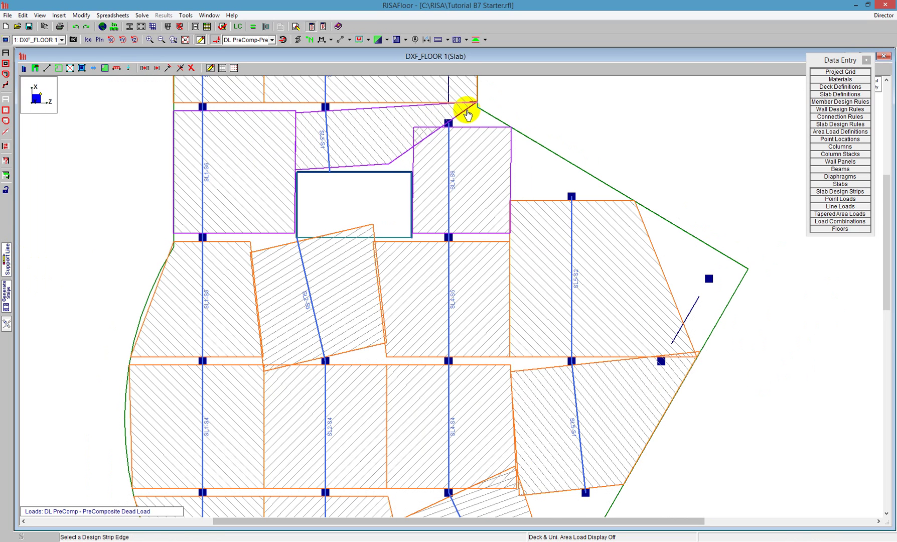
pyautogui.click(430, 139)
pyautogui.click(413, 160)
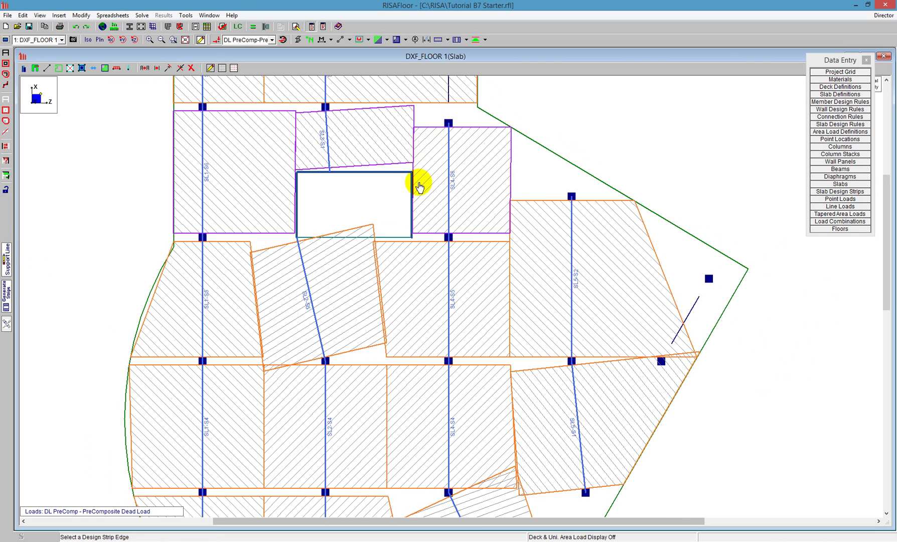
# Align the west edge of the skewed design strip SL4-S3 with the east edge of strip SL2-S3
pyautogui.scroll(-1, 316, 154)
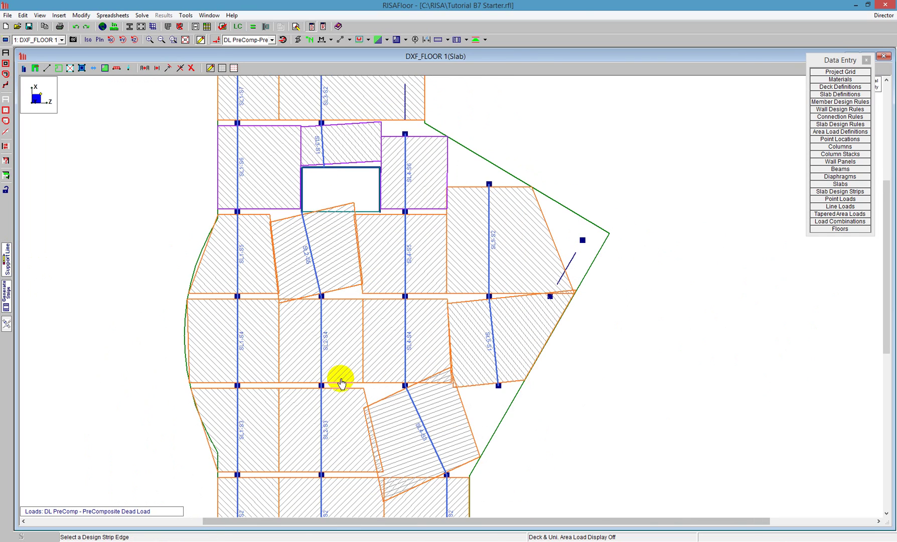
pyautogui.scroll(-1, 356, 325)
pyautogui.scroll(1, 376, 453)
pyautogui.scroll(-2, 362, 393)
pyautogui.scroll(2, 364, 377)
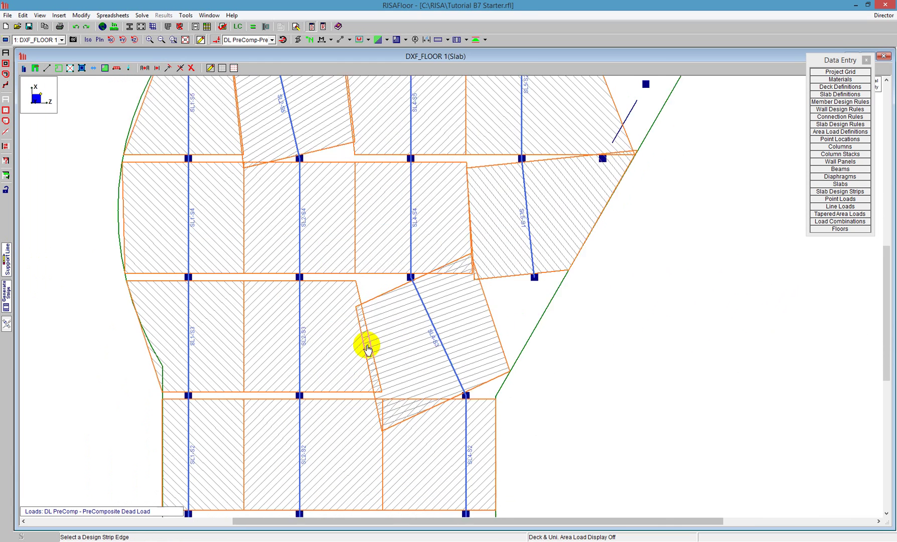
pyautogui.click(372, 357)
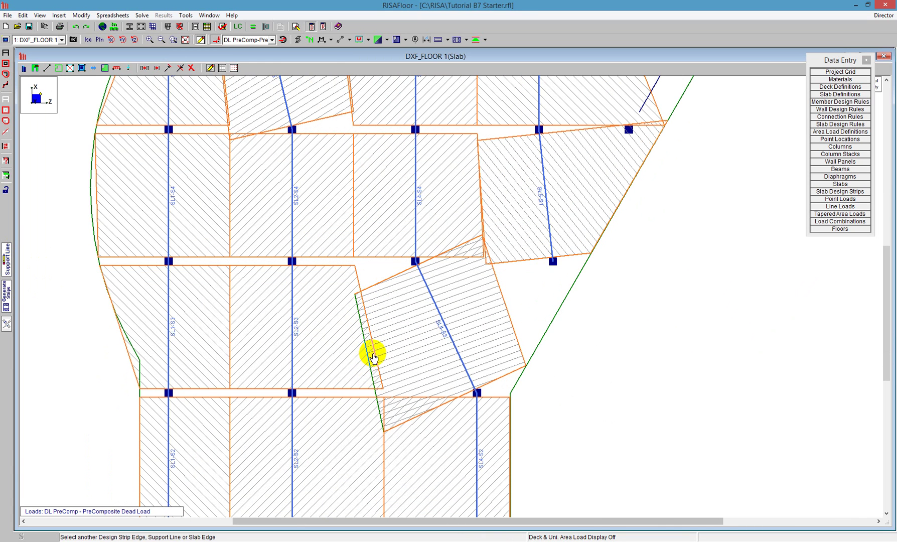
pyautogui.click(375, 356)
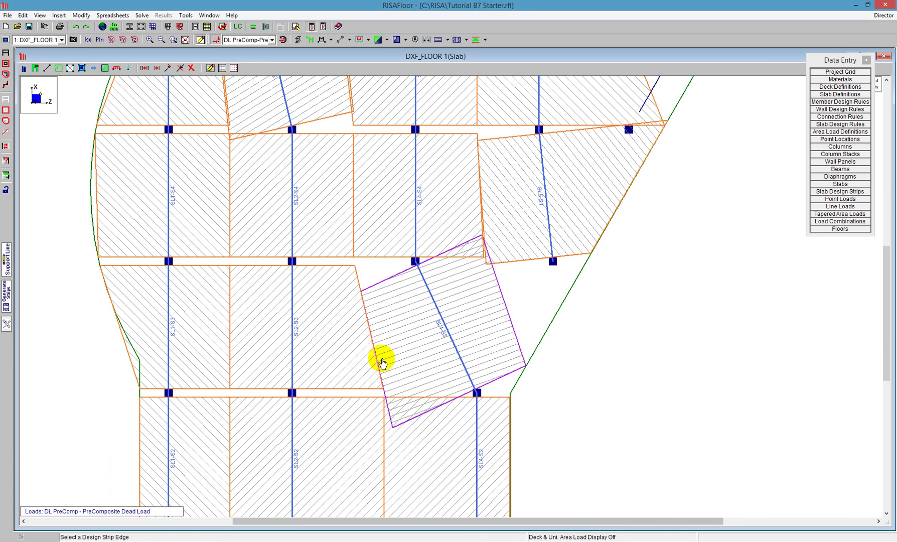
pyautogui.scroll(-2, 387, 194)
pyautogui.scroll(-2, 341, 252)
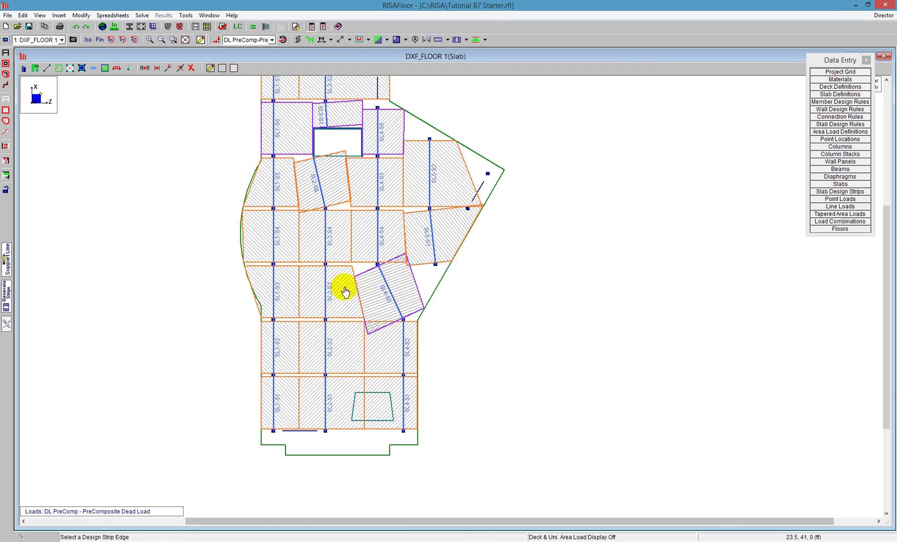
# Display the East-West support lines on the slab, and switch the display to the E-W design strips
pyautogui.scroll(2, 298, 125)
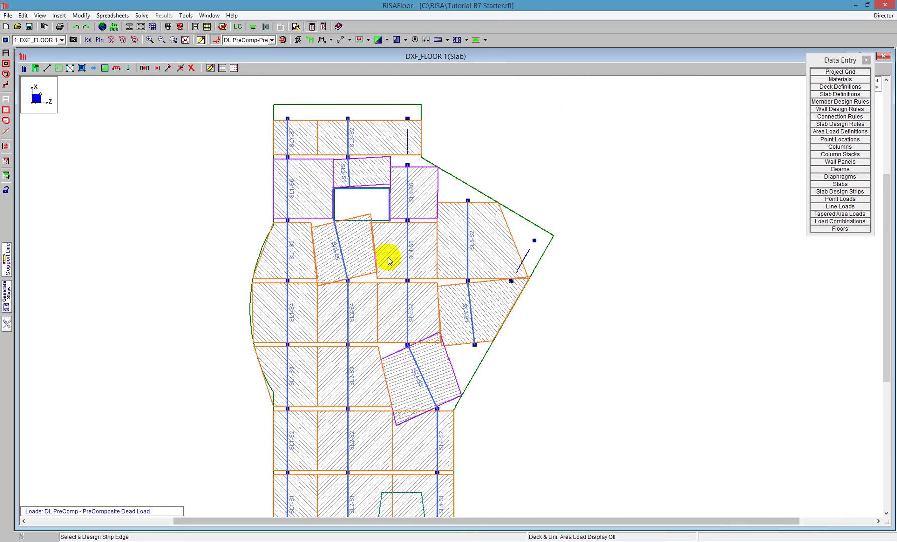
pyautogui.scroll(-2, 389, 258)
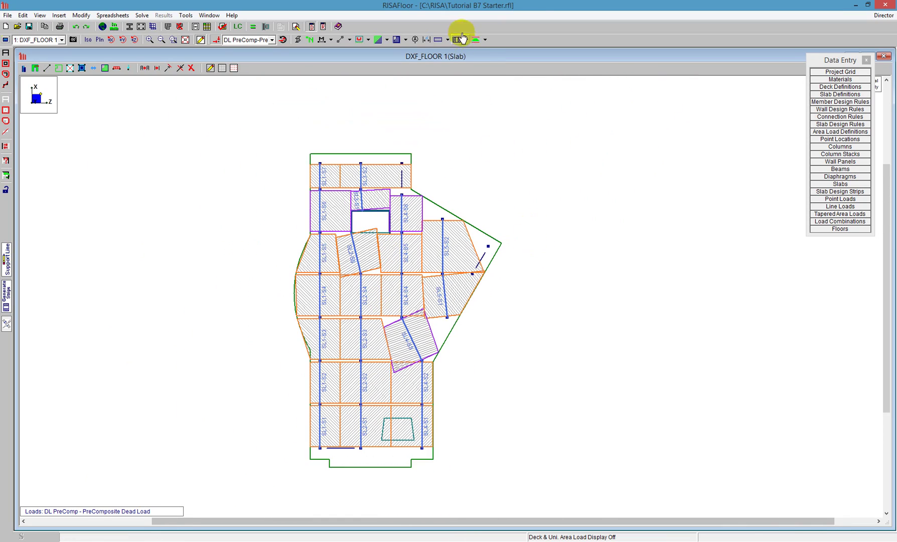
pyautogui.click(449, 41)
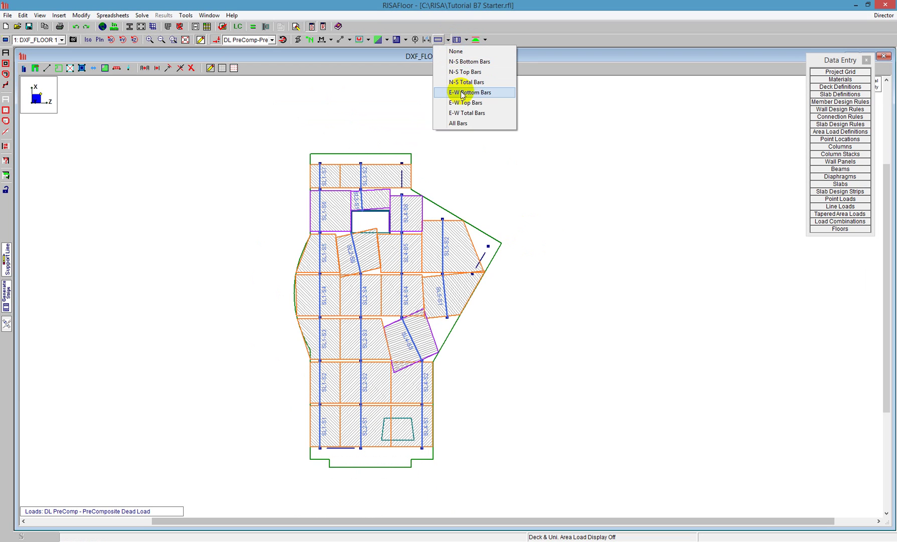
pyautogui.click(467, 40)
pyautogui.click(466, 40)
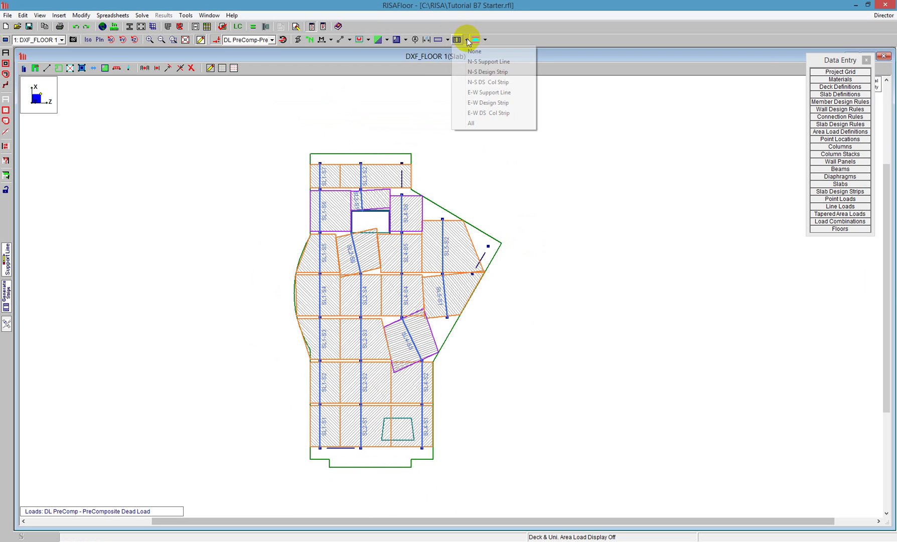
pyautogui.click(500, 93)
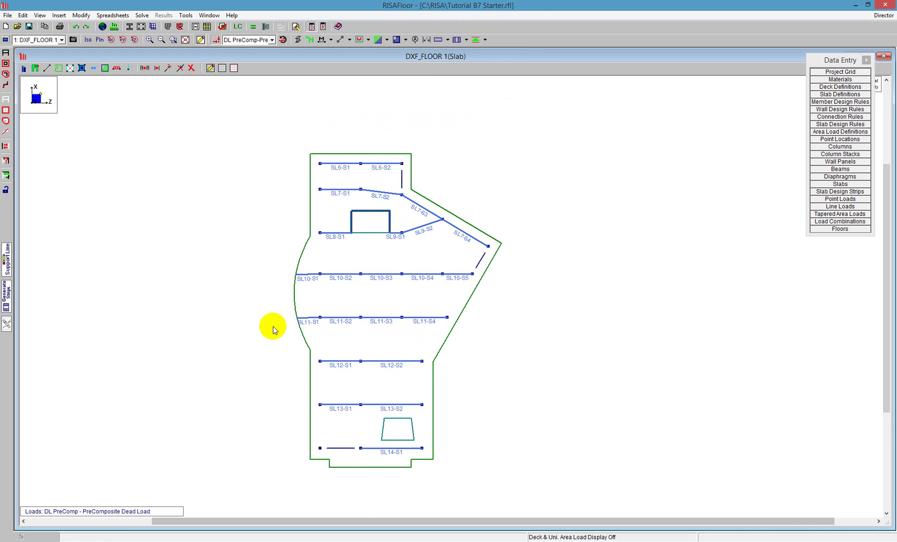
pyautogui.click(467, 40)
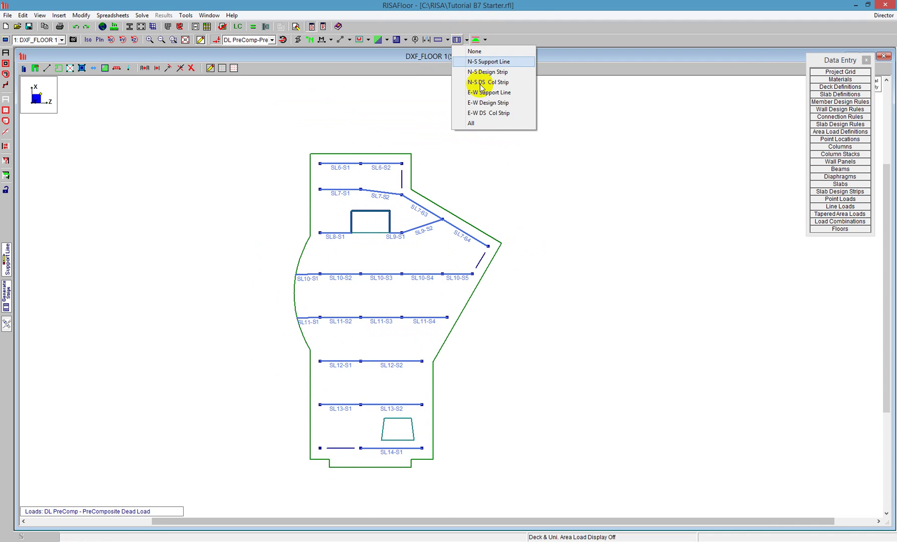
pyautogui.click(494, 104)
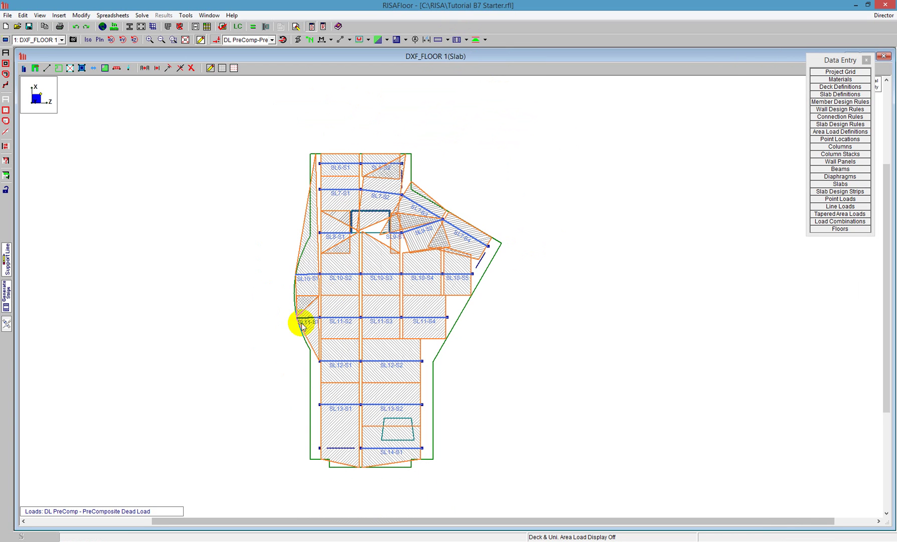
# Use the Edge Align Tool to align the south edge of design strip SL10-S1 with the north edge of SL11-S1
pyautogui.scroll(2, 306, 344)
pyautogui.scroll(2, 297, 314)
pyautogui.scroll(-2, 324, 260)
pyautogui.scroll(3, 316, 298)
pyautogui.scroll(1, 315, 296)
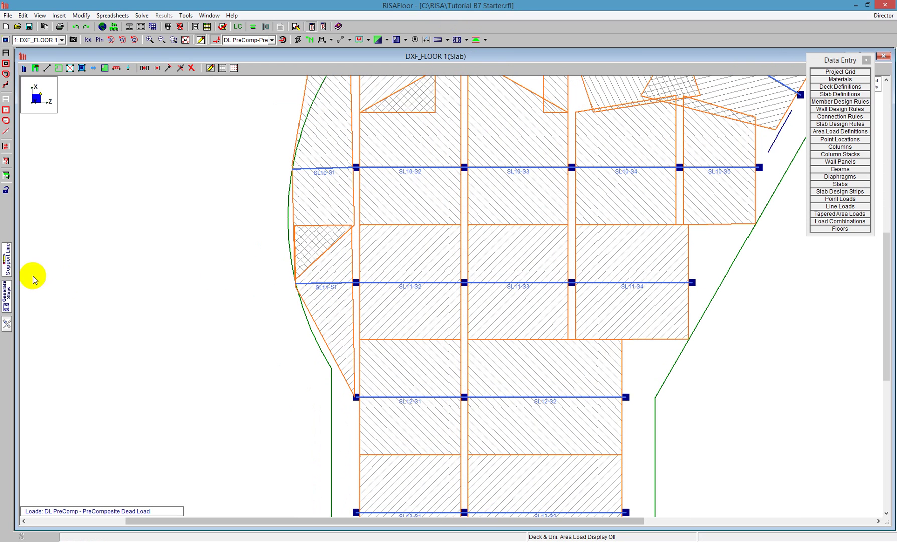
pyautogui.click(9, 259)
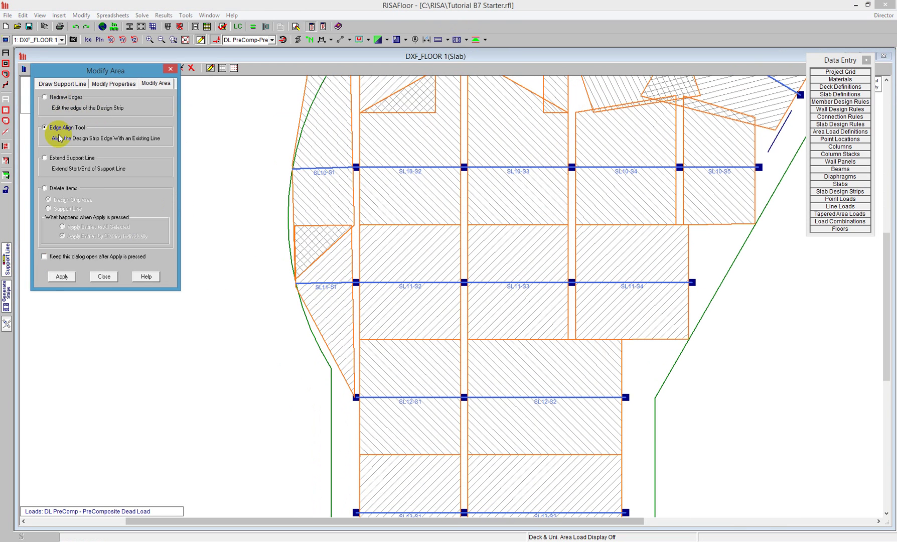
pyautogui.click(62, 275)
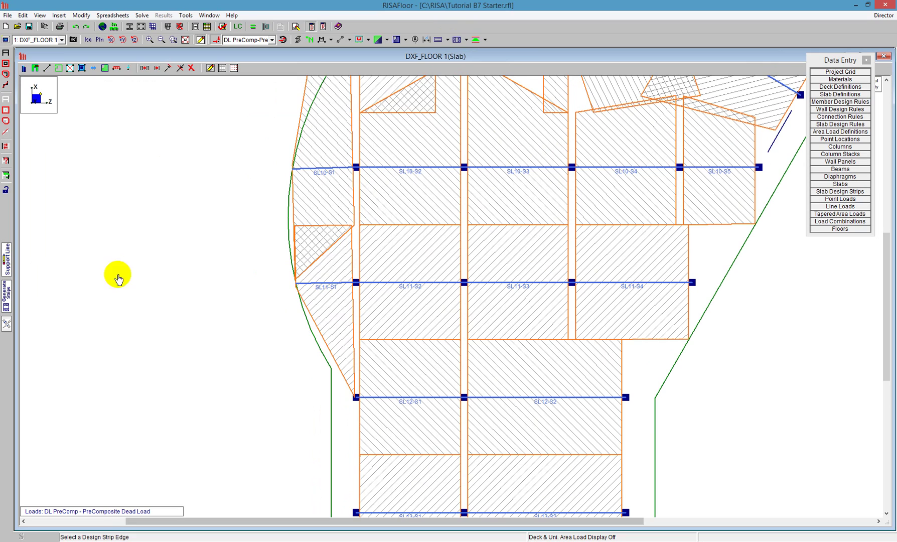
pyautogui.click(335, 248)
pyautogui.click(326, 226)
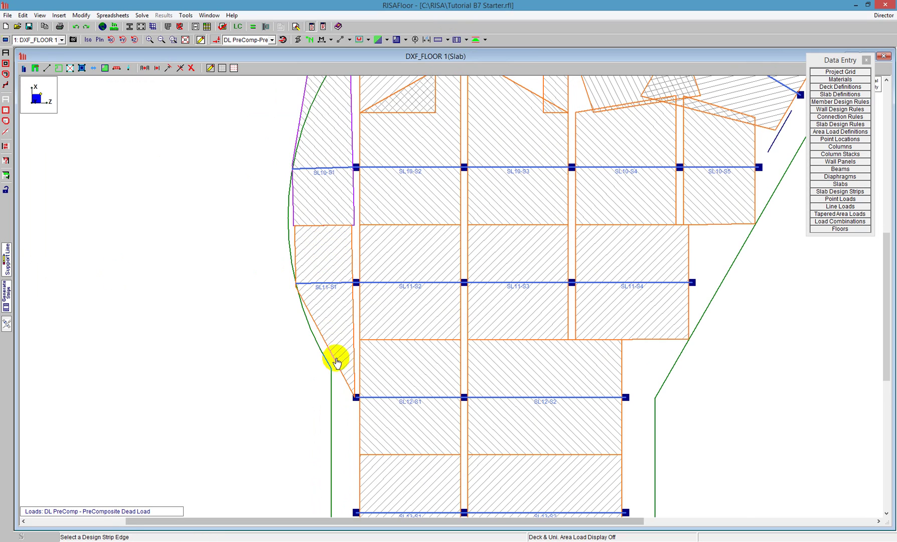
# Align the north edges of strips SL10-S3 and SL10-S2 with the south edges of SL9-S1 and SL8-S1 respectively
pyautogui.scroll(-1, 306, 349)
pyautogui.scroll(-2, 342, 164)
pyautogui.scroll(2, 344, 216)
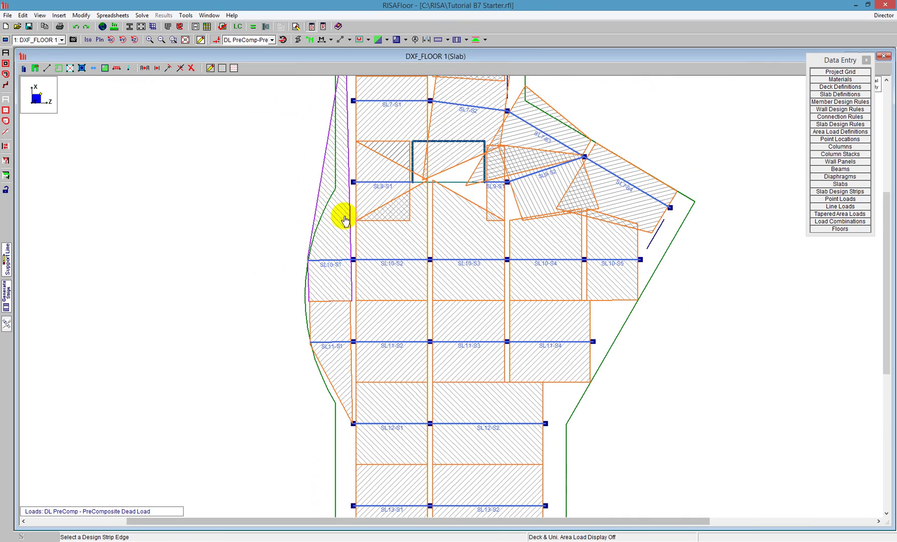
pyautogui.scroll(2, 507, 192)
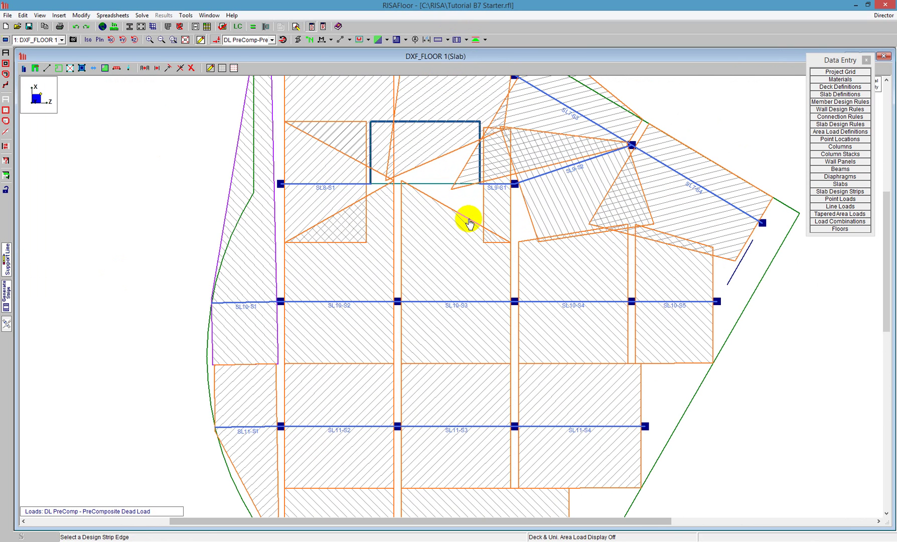
pyautogui.click(494, 246)
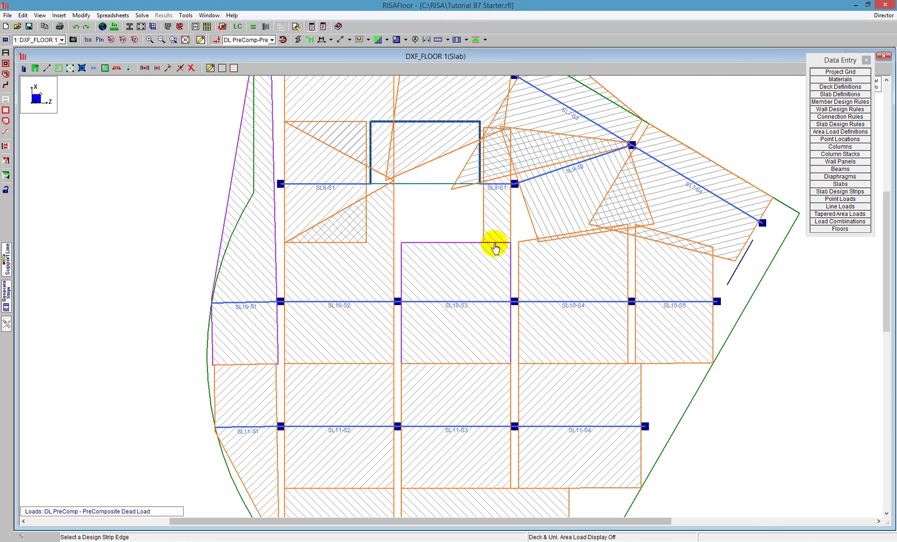
pyautogui.click(367, 197)
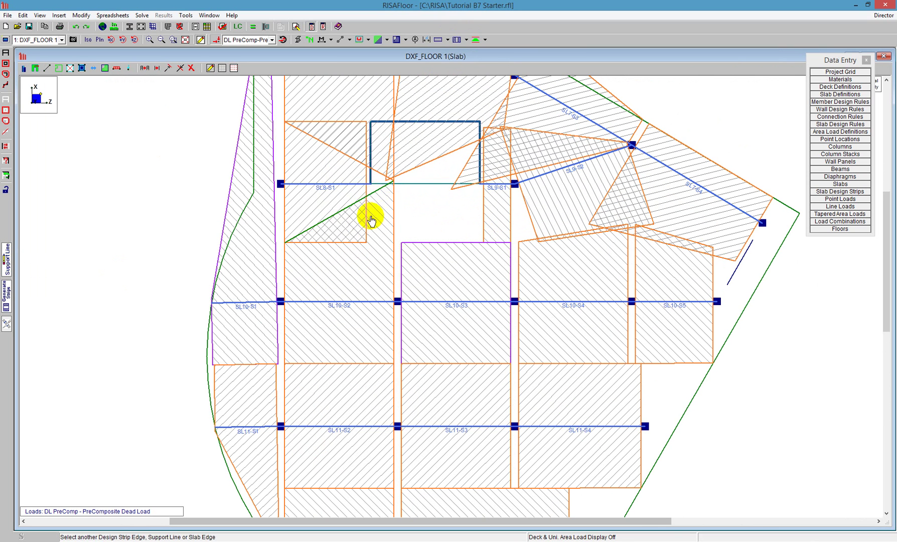
pyautogui.click(361, 242)
pyautogui.scroll(-2, 364, 238)
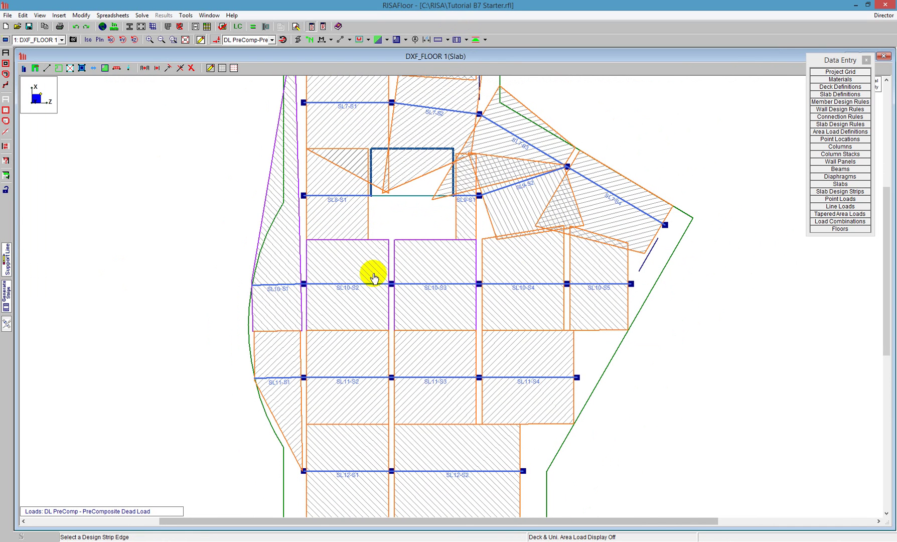
# Align the south edges of SL7-S1 and SL7-S2 with the adjoining strip edges along the north side of the northern opening
pyautogui.click(351, 168)
pyautogui.click(353, 150)
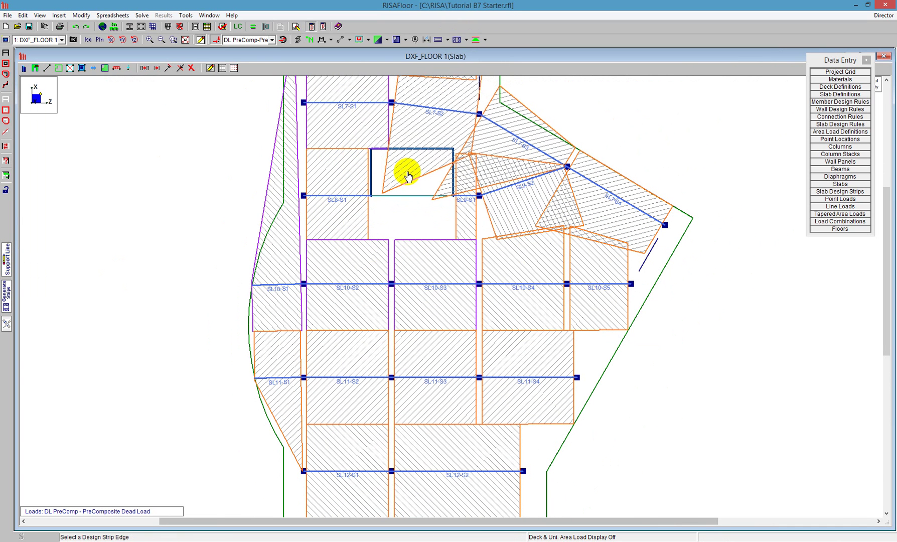
pyautogui.click(412, 181)
pyautogui.click(467, 159)
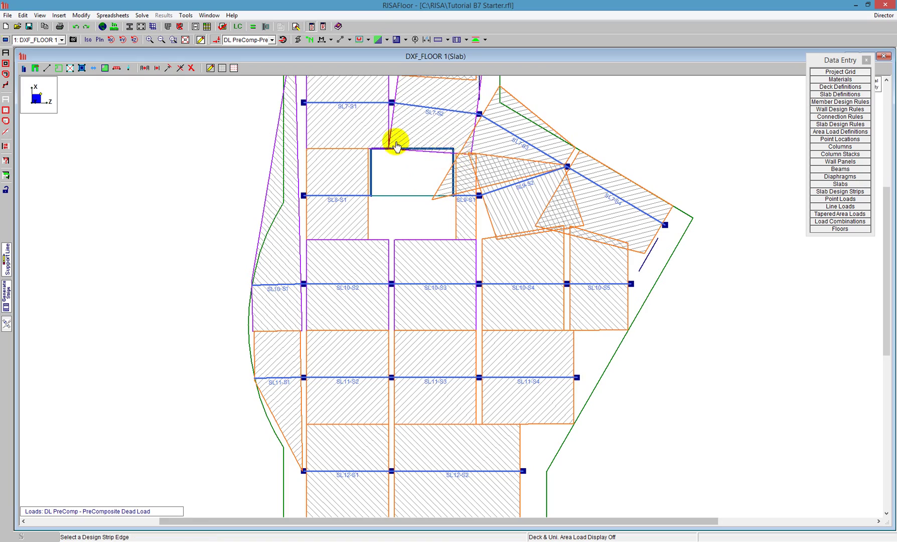
# Align the north edge of design strip SL7-S2 with the south edge of SL6-S2
pyautogui.scroll(-2, 427, 150)
pyautogui.scroll(3, 434, 121)
pyautogui.click(440, 134)
pyautogui.click(434, 149)
pyautogui.scroll(-2, 444, 165)
pyautogui.scroll(2, 456, 215)
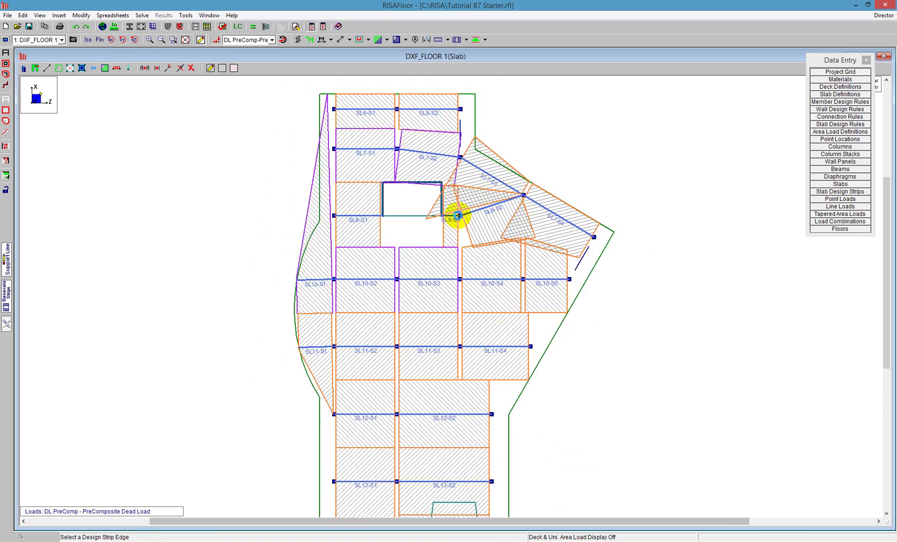
# Use Redraw Edges to move the southwest corner of design strip SL7-S3 out of the northern opening to its east side
pyautogui.click(7, 253)
pyautogui.click(70, 96)
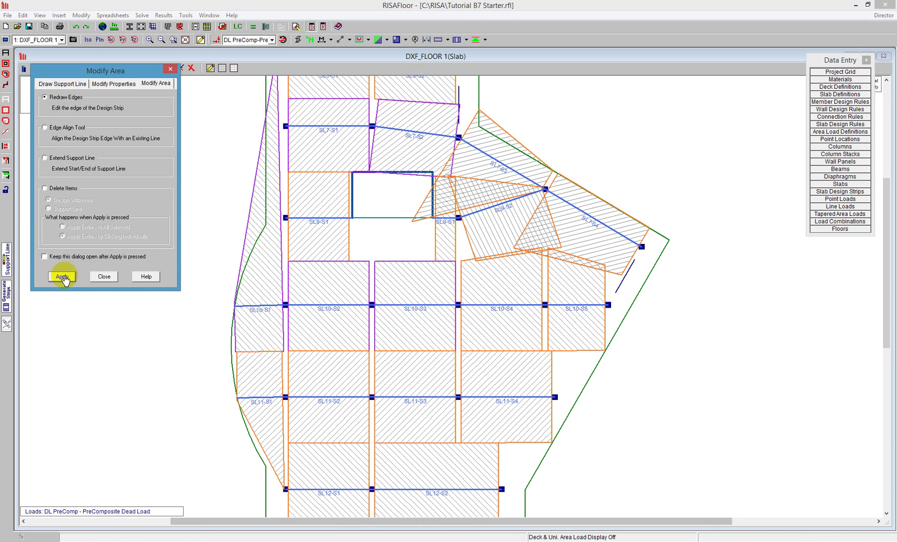
pyautogui.click(62, 277)
pyautogui.click(411, 220)
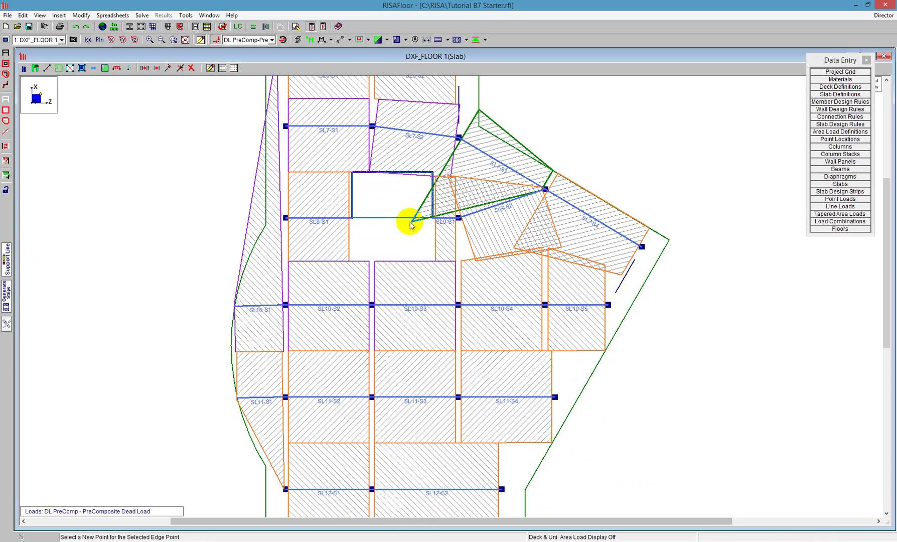
pyautogui.click(432, 185)
pyautogui.scroll(-2, 432, 193)
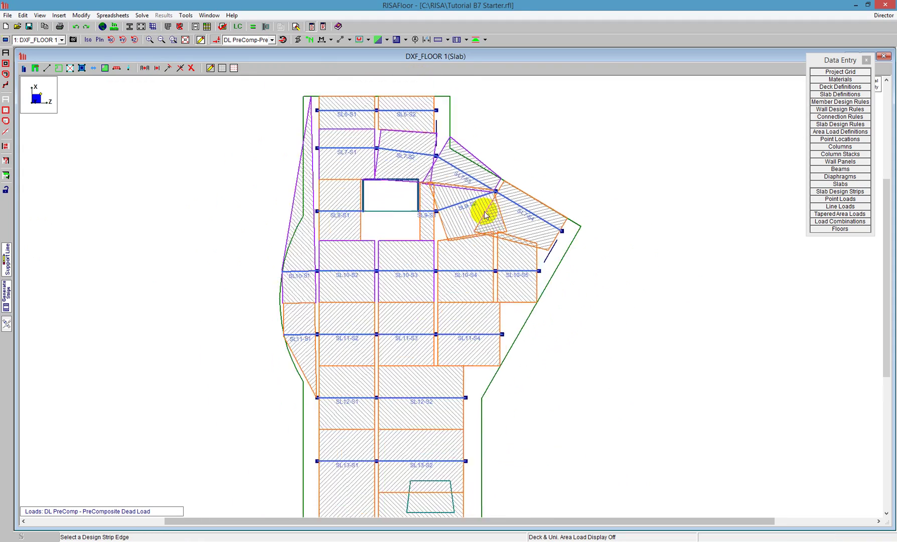
# Redraw the south edge of design strip SL13-S1 just north of the southern beam, with corners near (23, 12) and (9, 12) ft
pyautogui.scroll(3, 482, 211)
pyautogui.scroll(-4, 467, 226)
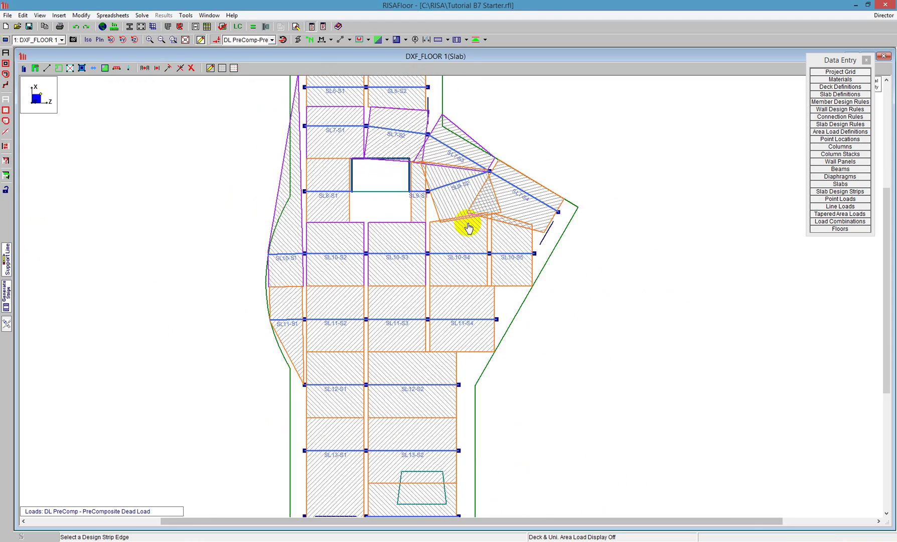
pyautogui.scroll(4, 463, 354)
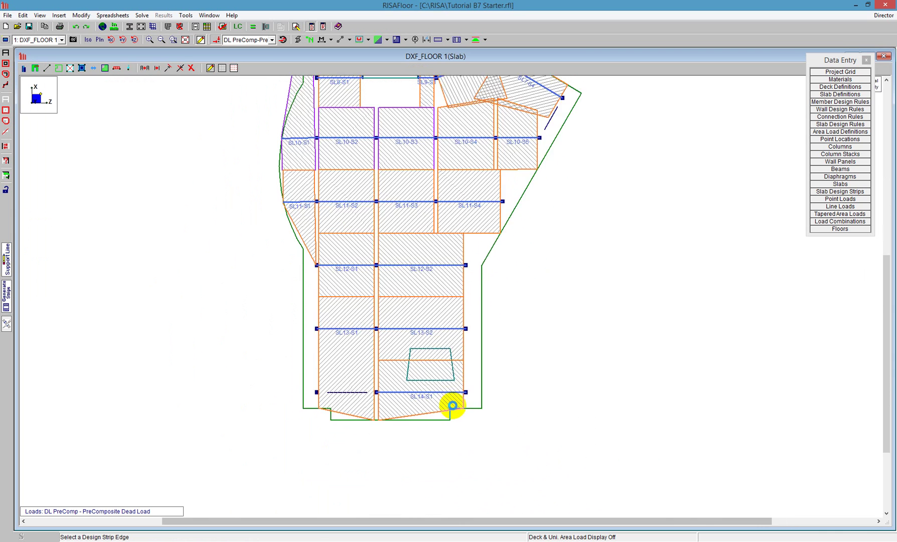
pyautogui.scroll(-2, 441, 385)
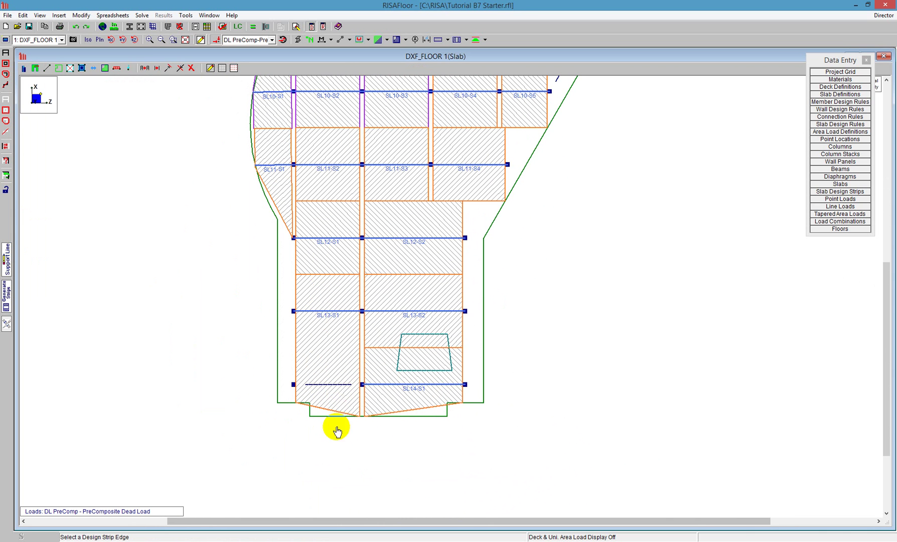
pyautogui.click(7, 259)
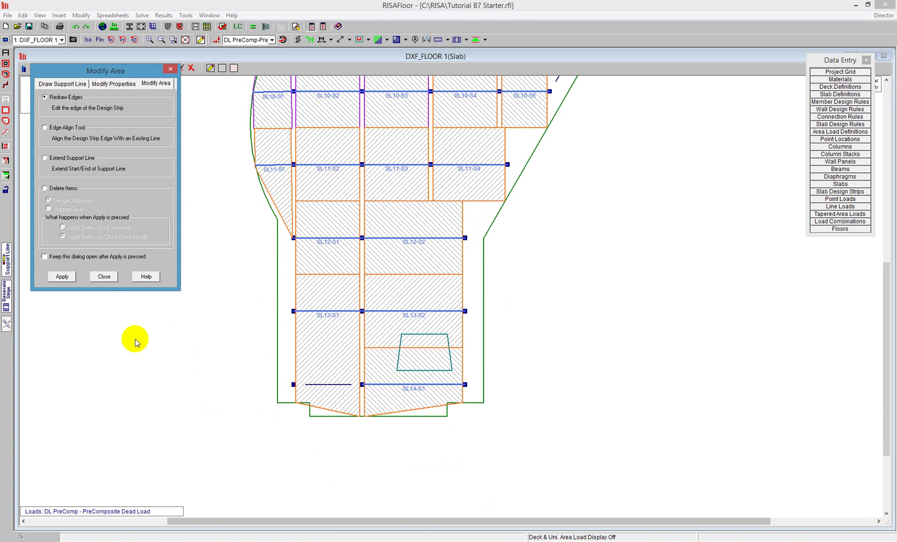
pyautogui.click(62, 276)
pyautogui.scroll(2, 346, 422)
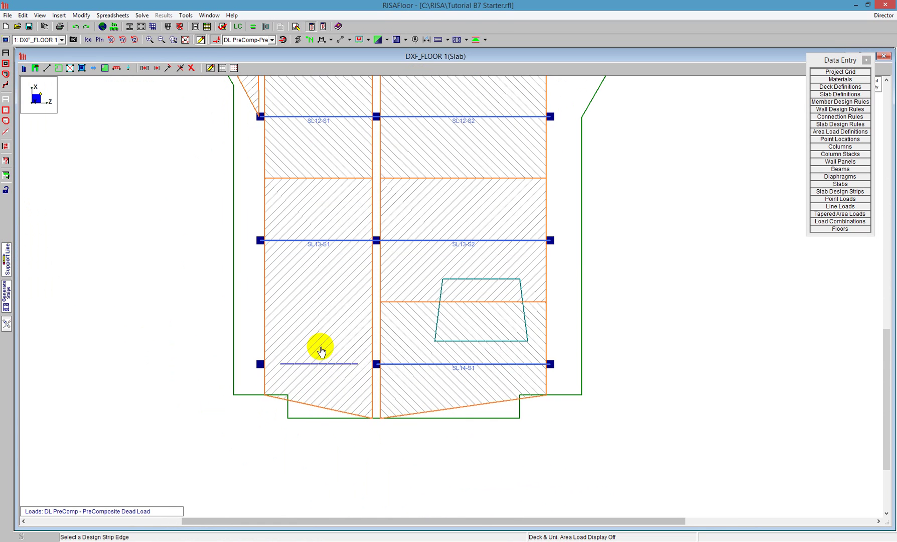
pyautogui.click(372, 421)
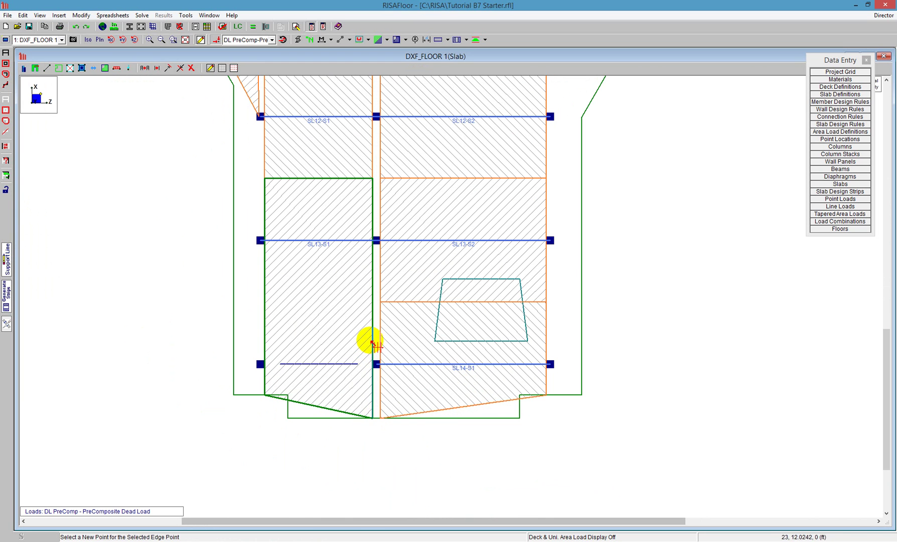
pyautogui.click(371, 341)
pyautogui.click(266, 394)
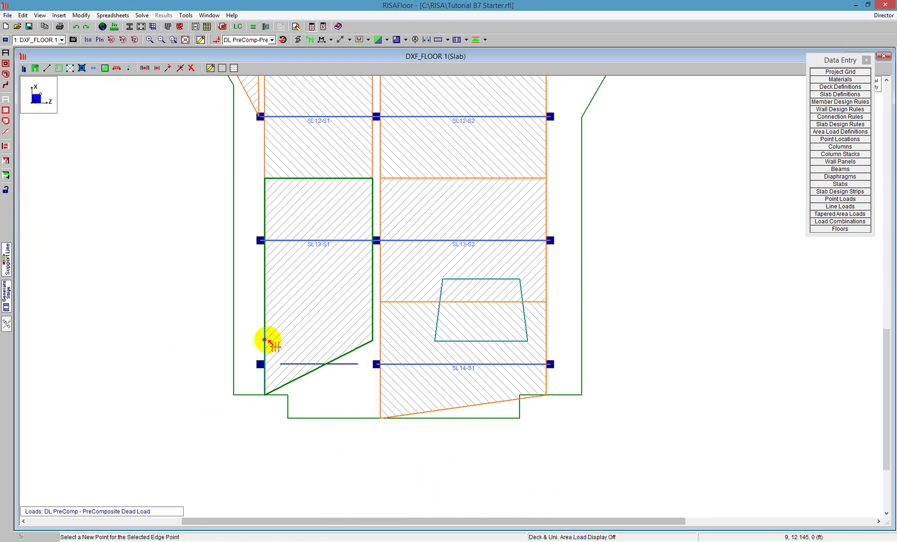
pyautogui.click(265, 340)
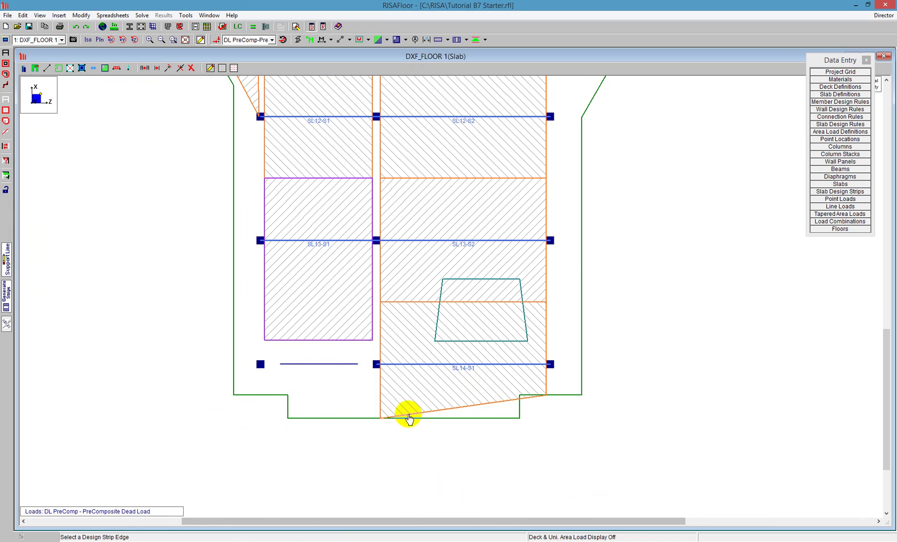
# End the strip edge editing and solve the floor model
pyautogui.scroll(-3, 409, 419)
pyautogui.scroll(2, 409, 421)
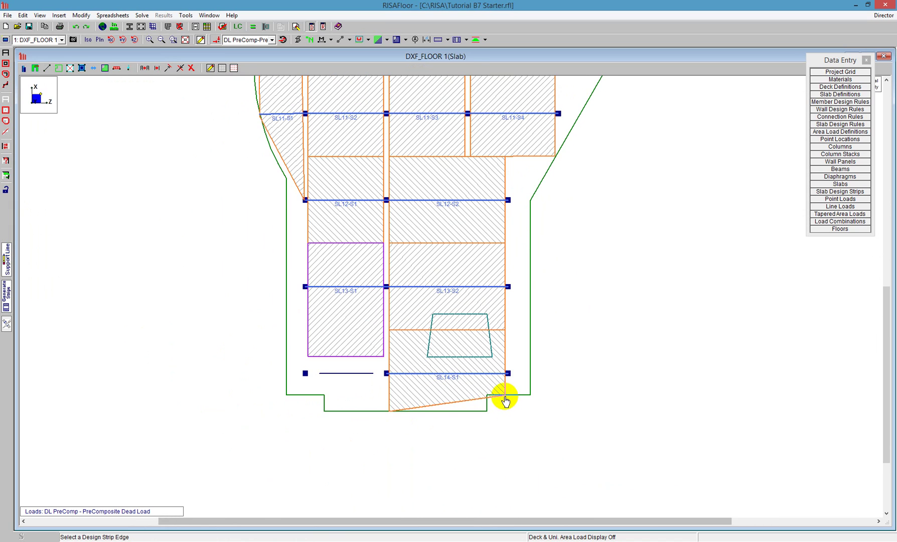
pyautogui.scroll(-3, 453, 426)
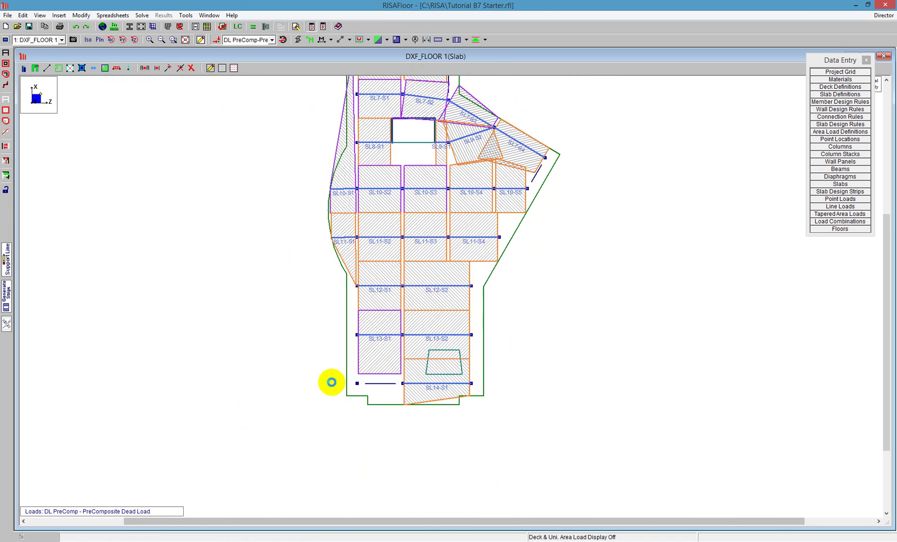
pyautogui.scroll(1, 341, 221)
pyautogui.scroll(-2, 383, 259)
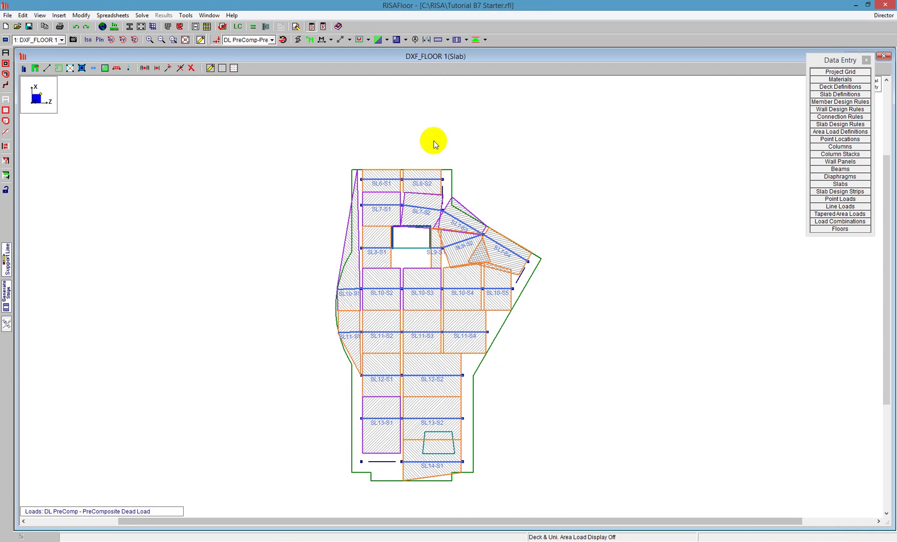
pyautogui.scroll(2, 425, 354)
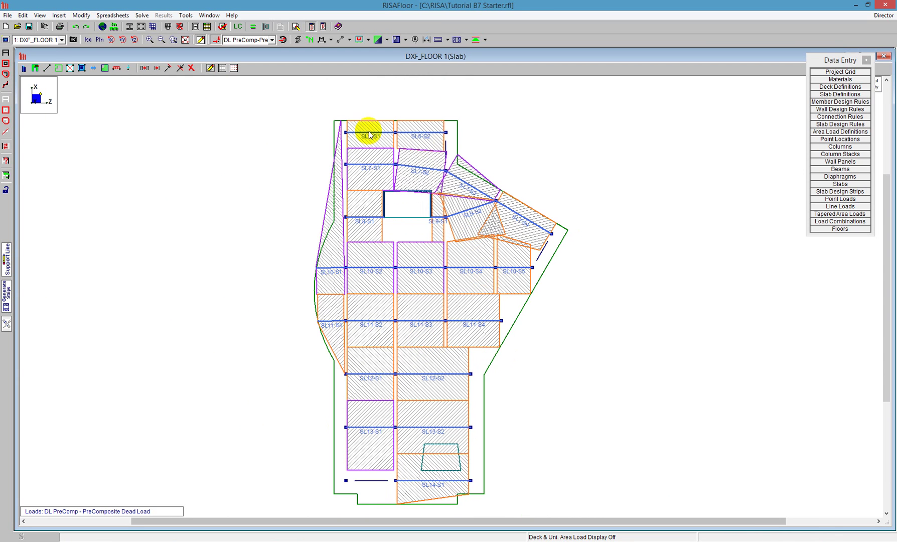
pyautogui.click(253, 27)
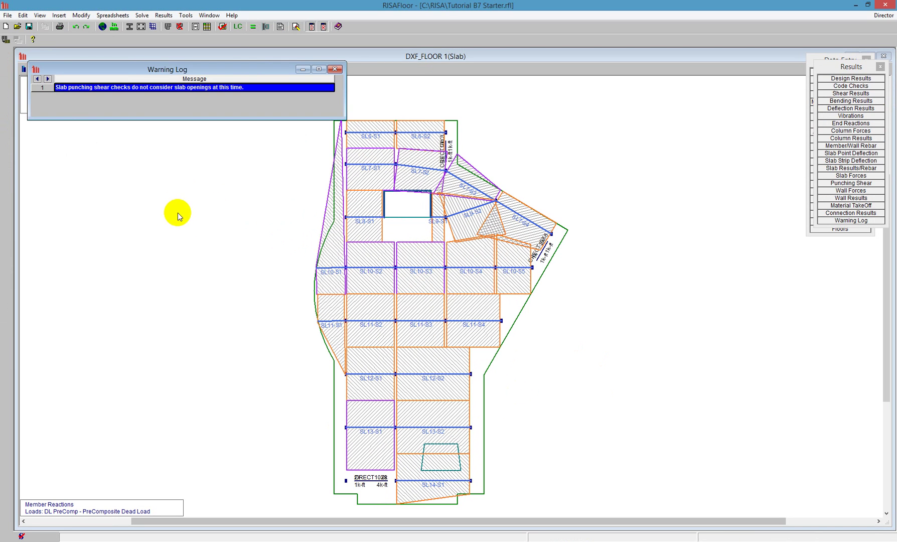
# Dismiss the warning log and display the N-S bottom bars on the DXF_FLOOR 1 slab plan
pyautogui.click(334, 70)
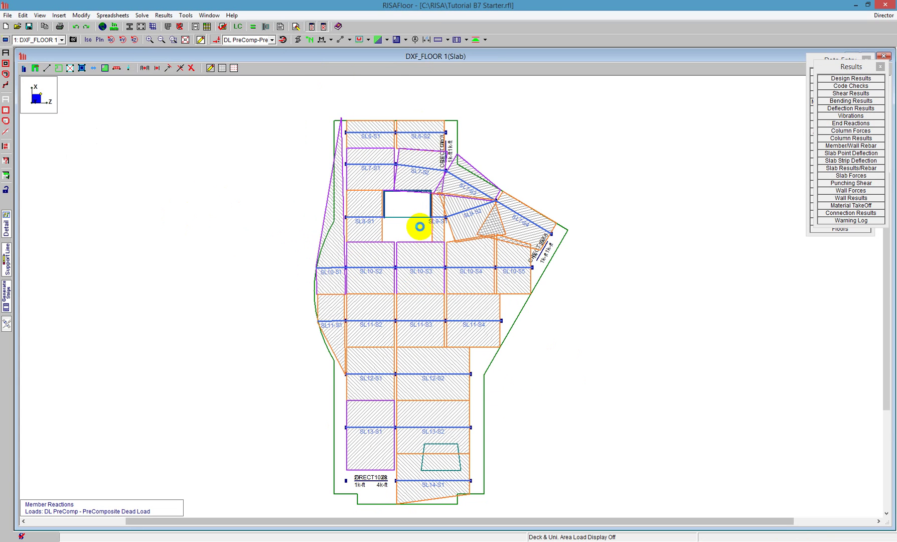
pyautogui.scroll(1, 411, 413)
pyautogui.scroll(-1, 382, 401)
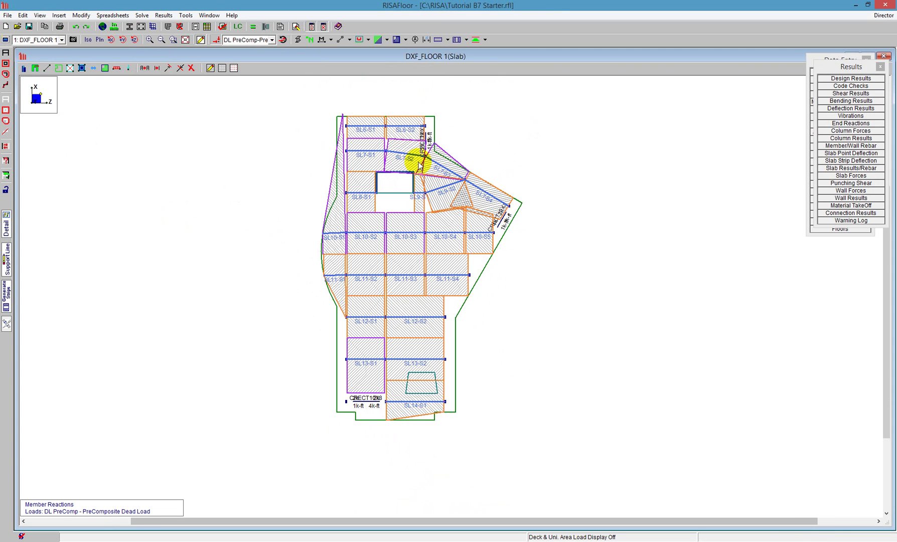
pyautogui.click(449, 41)
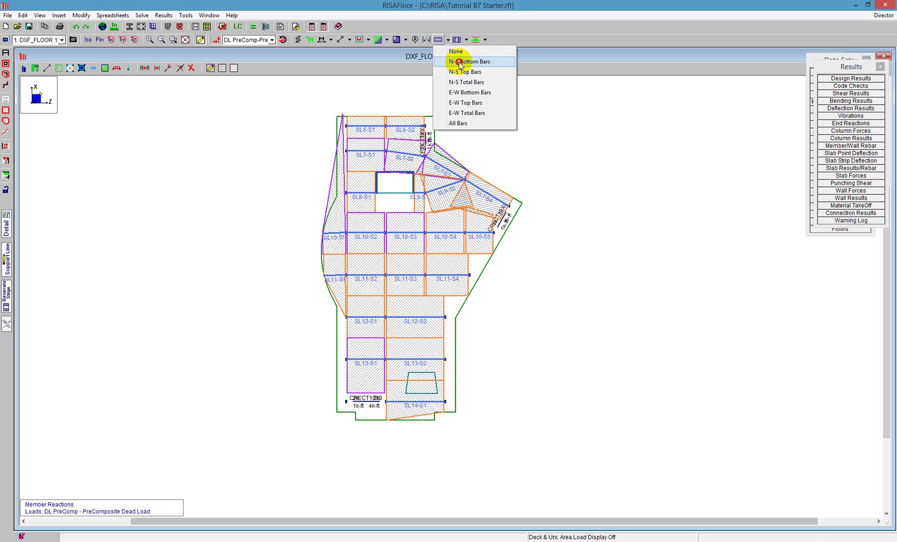
pyautogui.click(460, 62)
pyautogui.scroll(1, 370, 281)
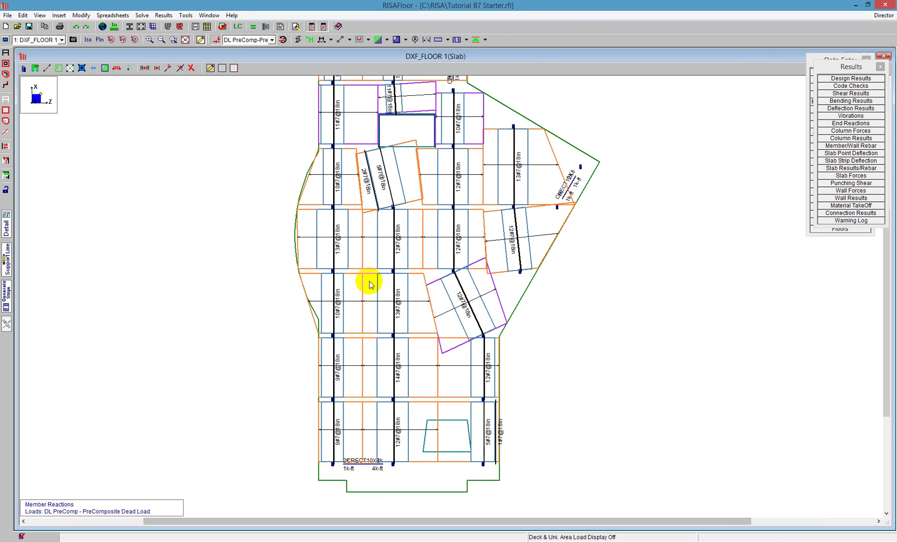
pyautogui.scroll(1, 370, 284)
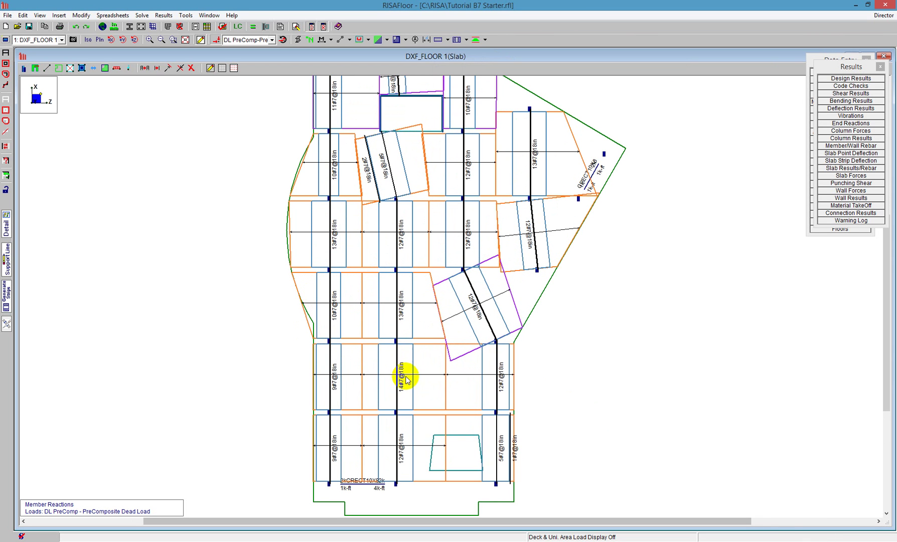
# Display the N-S top bars on the slab plan, followed by the N-S total bars
pyautogui.click(447, 40)
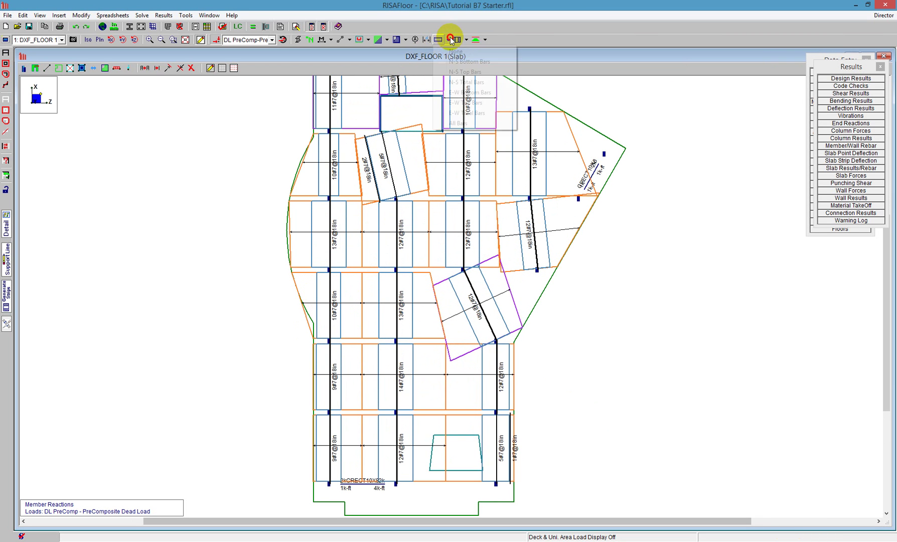
pyautogui.click(465, 72)
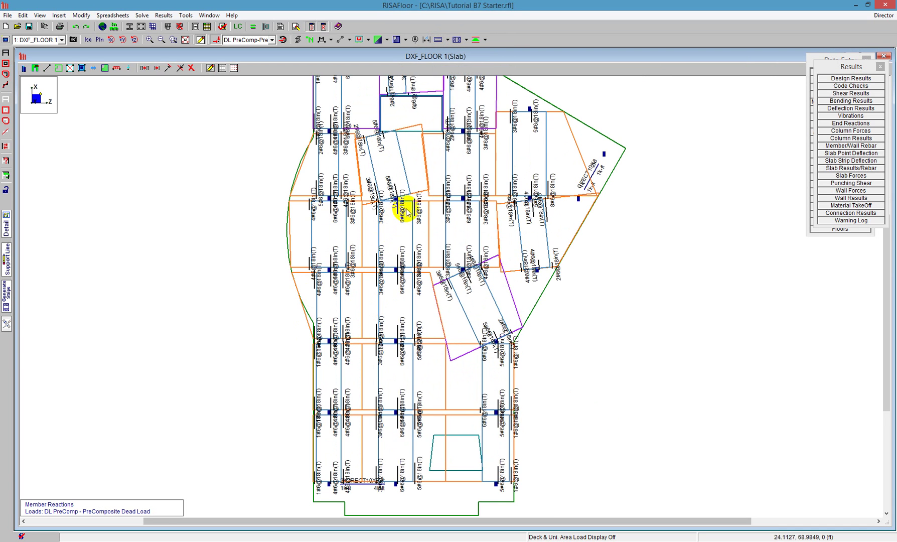
pyautogui.scroll(2, 423, 211)
pyautogui.scroll(-2, 418, 216)
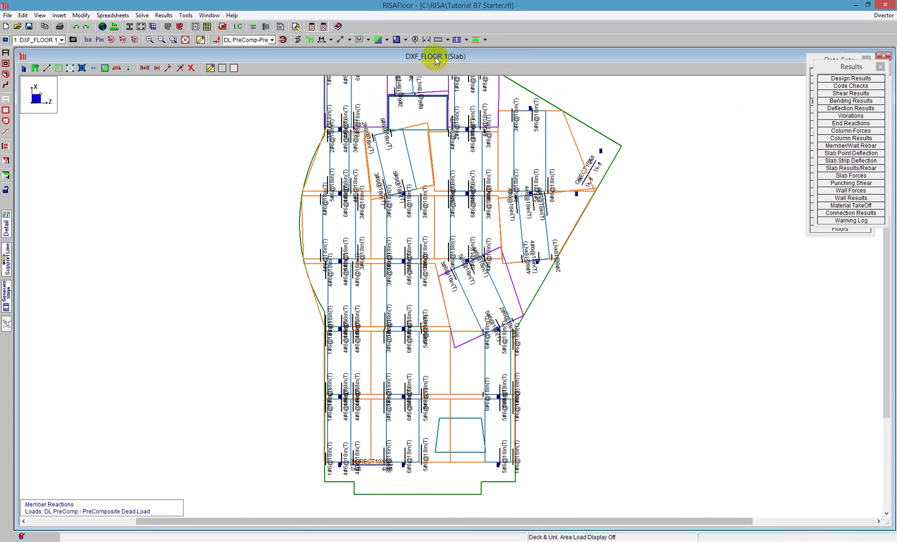
pyautogui.click(448, 40)
pyautogui.click(466, 83)
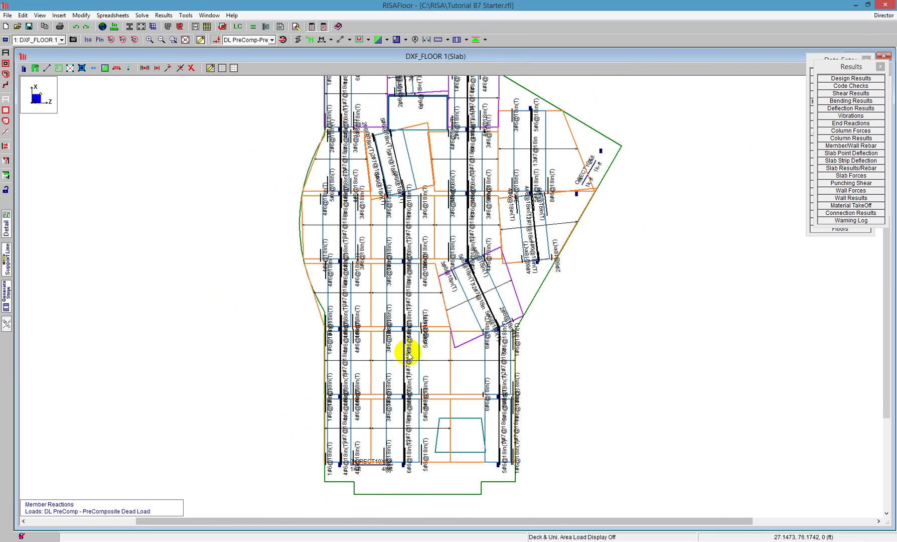
# Display all reinforcing bars in both directions, and return the plan to the N-S total bars
pyautogui.click(447, 40)
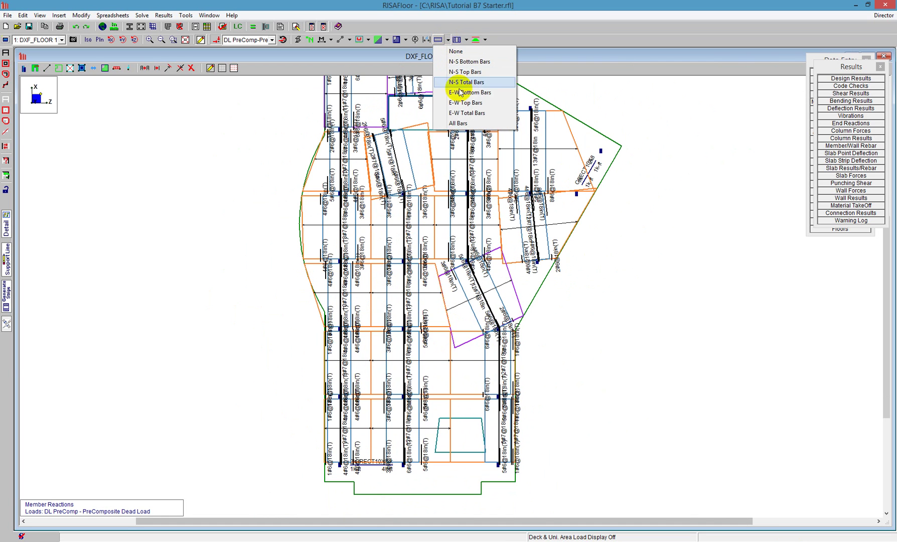
pyautogui.click(466, 124)
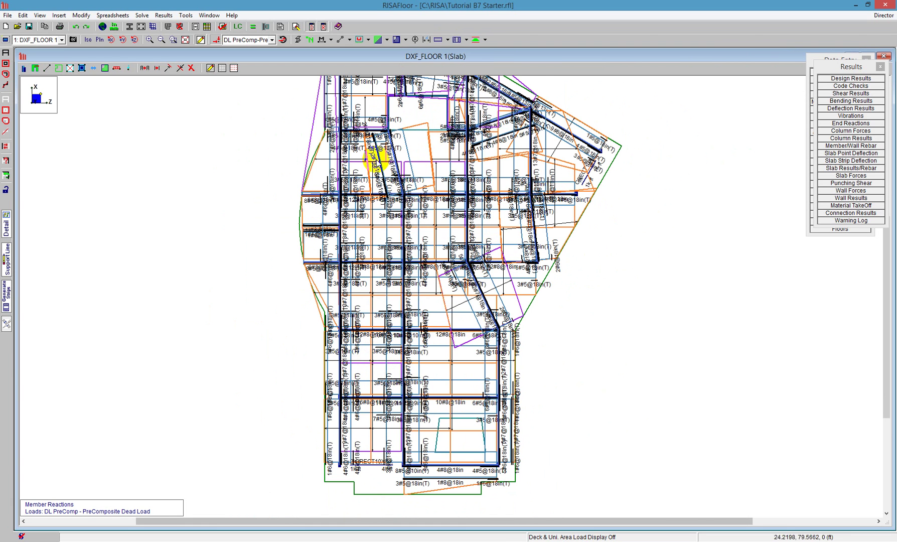
pyautogui.scroll(-2, 415, 344)
pyautogui.scroll(3, 384, 206)
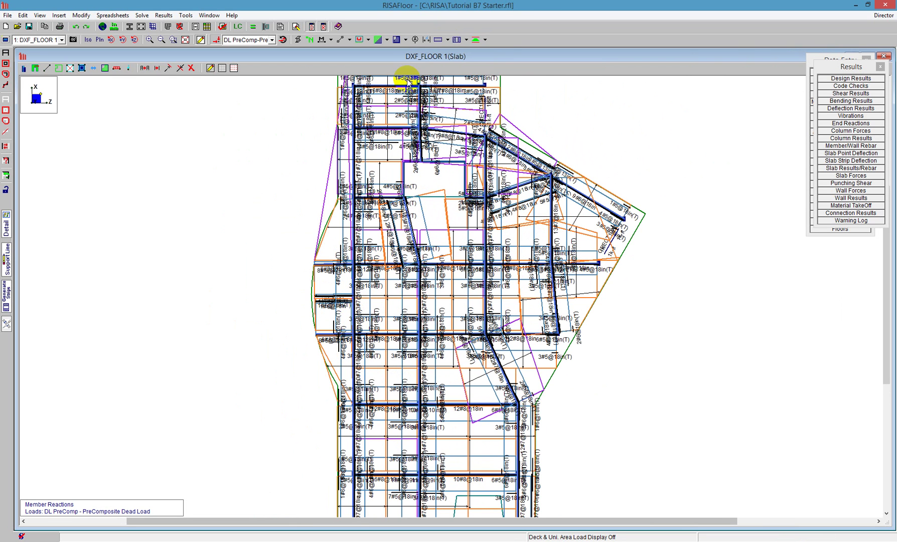
pyautogui.click(449, 40)
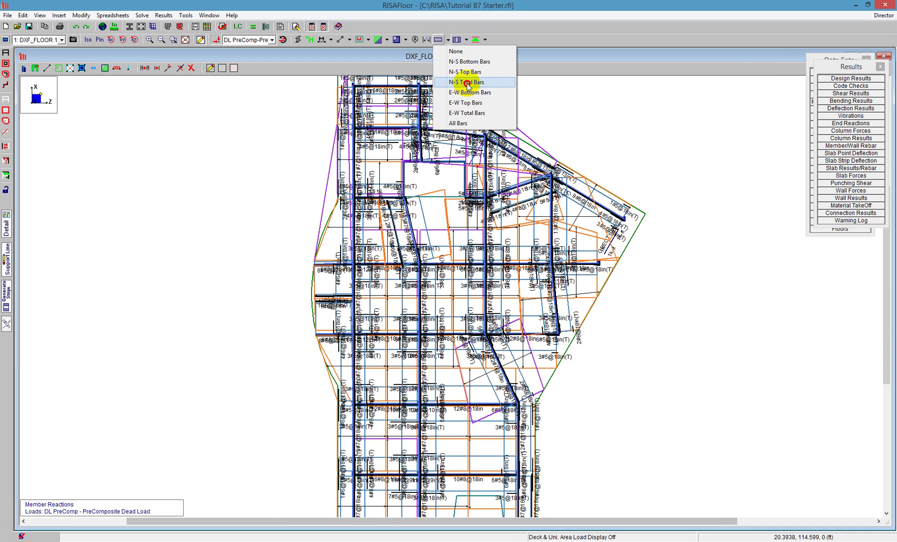
pyautogui.click(467, 82)
pyautogui.scroll(-2, 453, 317)
pyautogui.scroll(2, 517, 339)
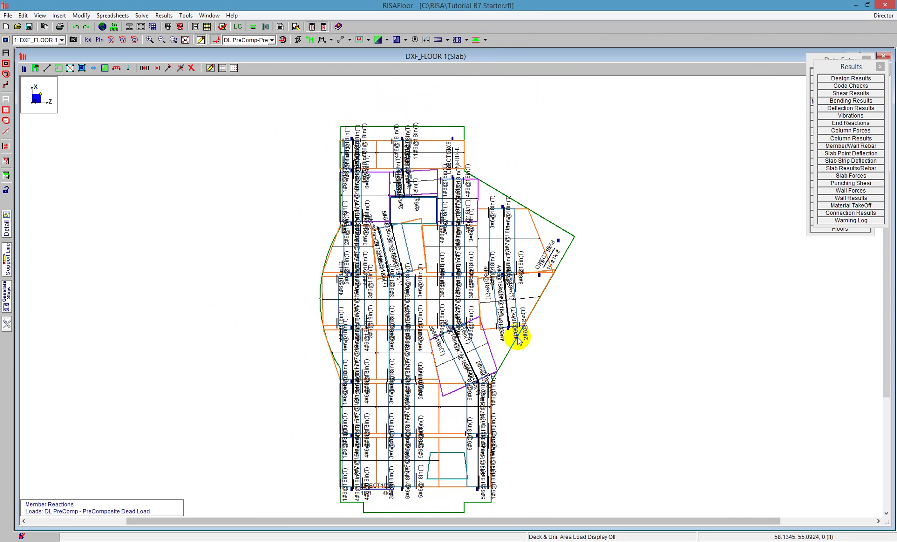
pyautogui.scroll(1, 517, 339)
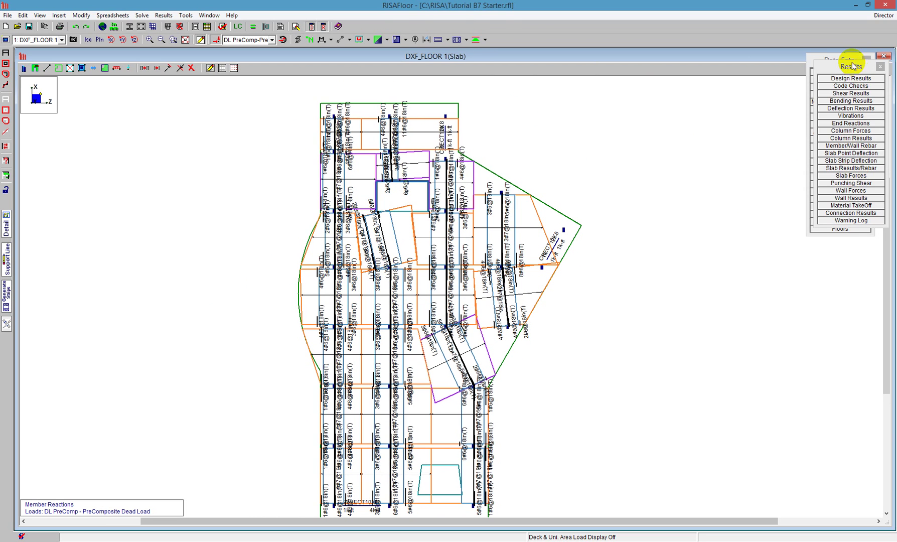
# Review the Slab Results/Rebar spreadsheet for the design strips on DXF_FLOOR 1 and close it
pyautogui.moveTo(853, 65); pyautogui.dragTo(805, 120)
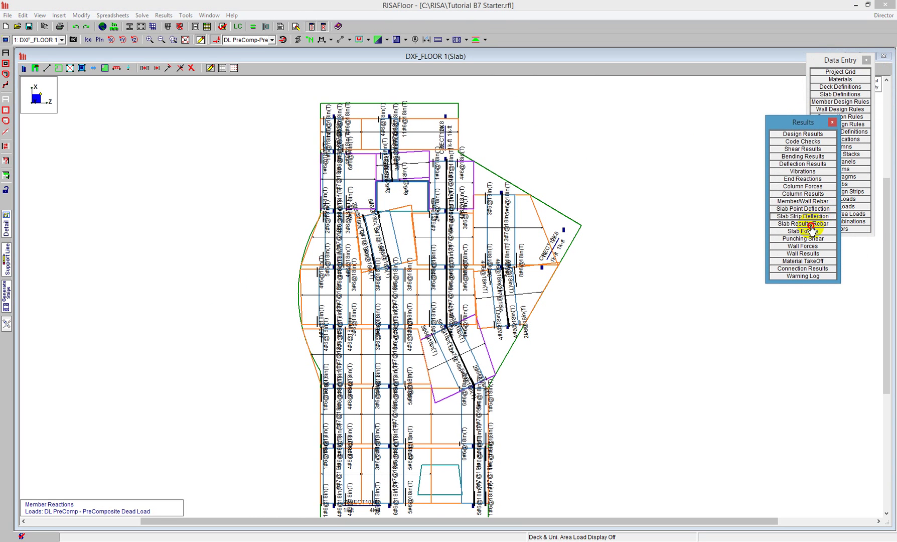
pyautogui.click(811, 225)
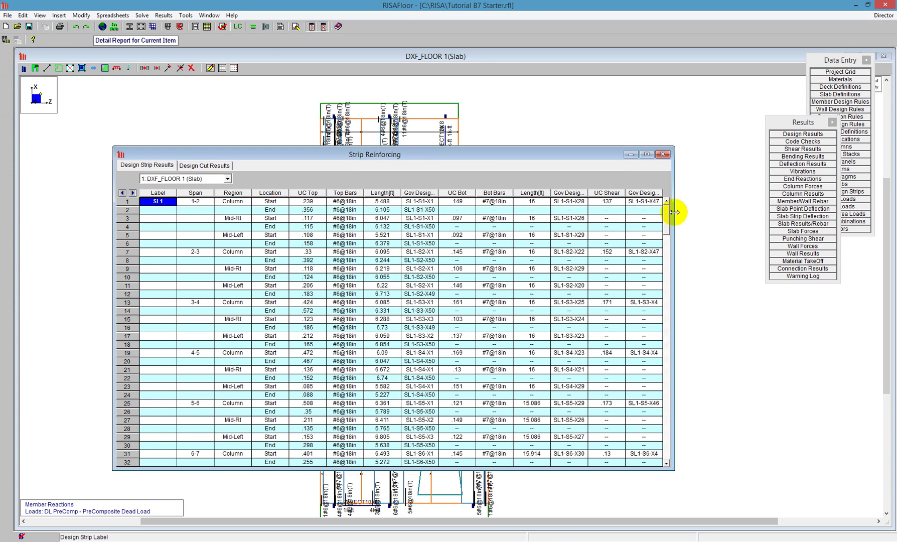
pyautogui.moveTo(365, 139); pyautogui.dragTo(362, 90)
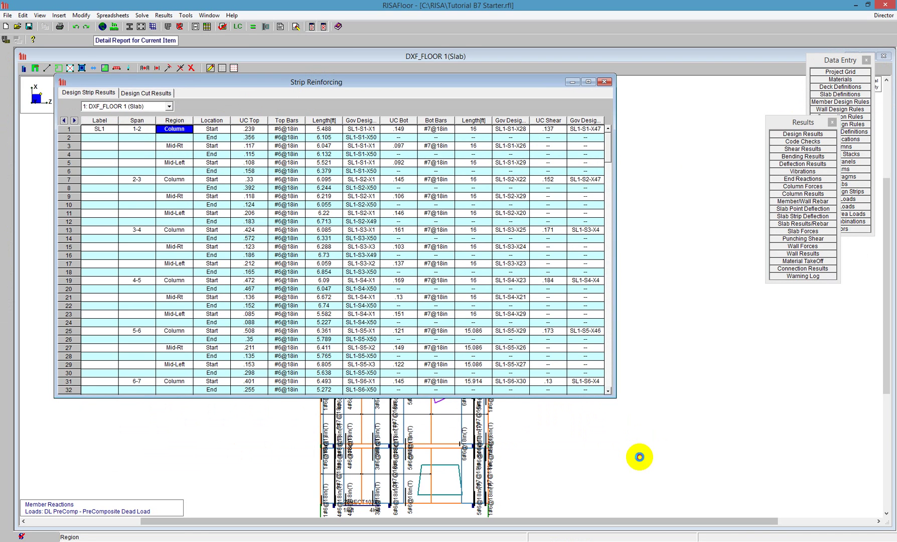
pyautogui.click(605, 82)
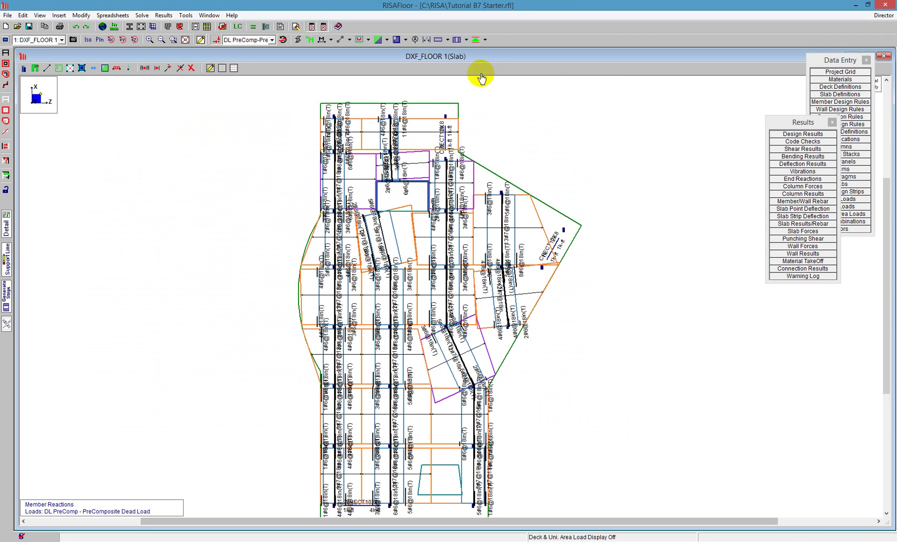
# Hide the rebar on the plan and display the N-S design strips with their column strips
pyautogui.click(449, 40)
pyautogui.click(456, 52)
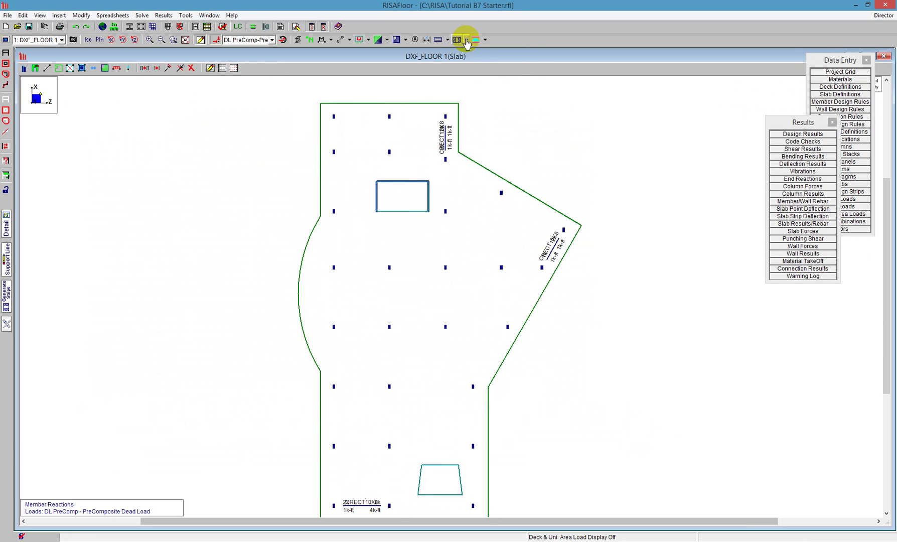
pyautogui.click(466, 40)
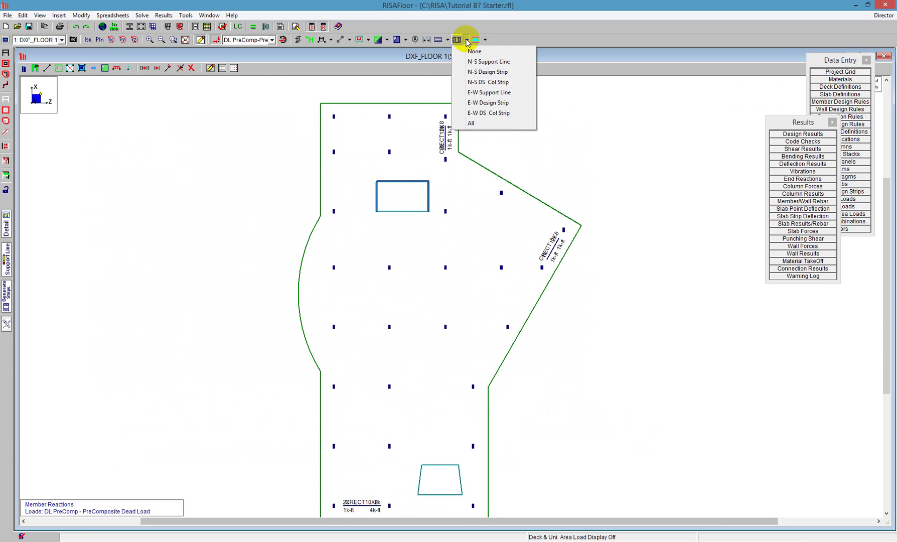
pyautogui.click(485, 71)
pyautogui.click(467, 40)
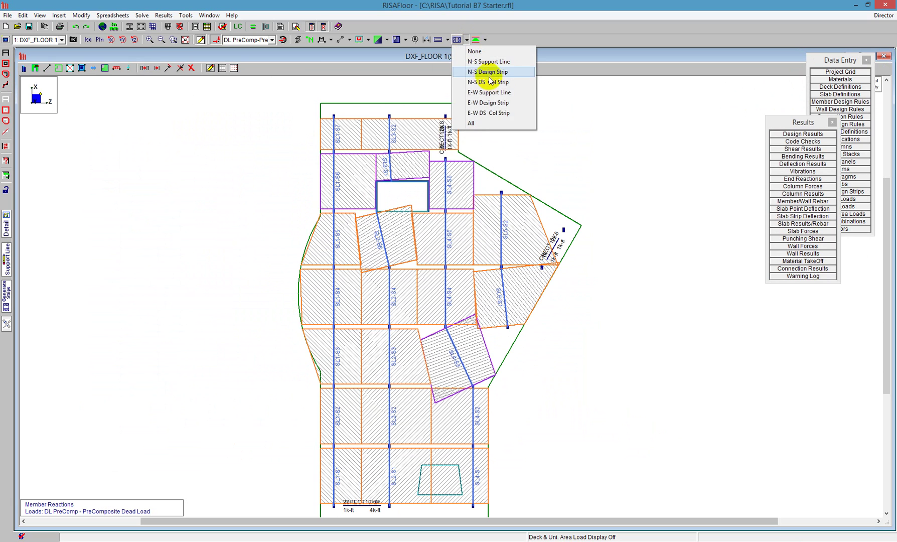
pyautogui.click(502, 83)
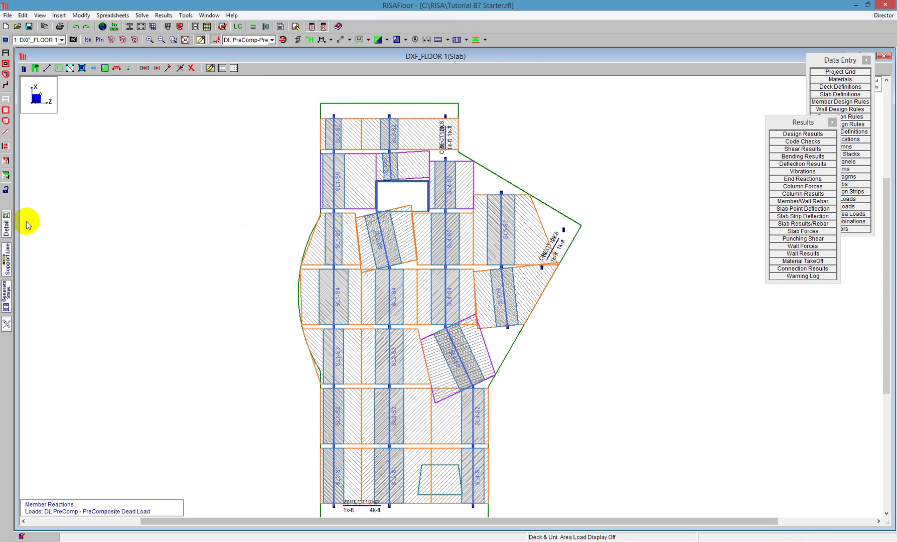
# Open the detail report for design strip SL1, enlarge it and examine the total-strip diagrams, analysis and deflection results
pyautogui.click(7, 229)
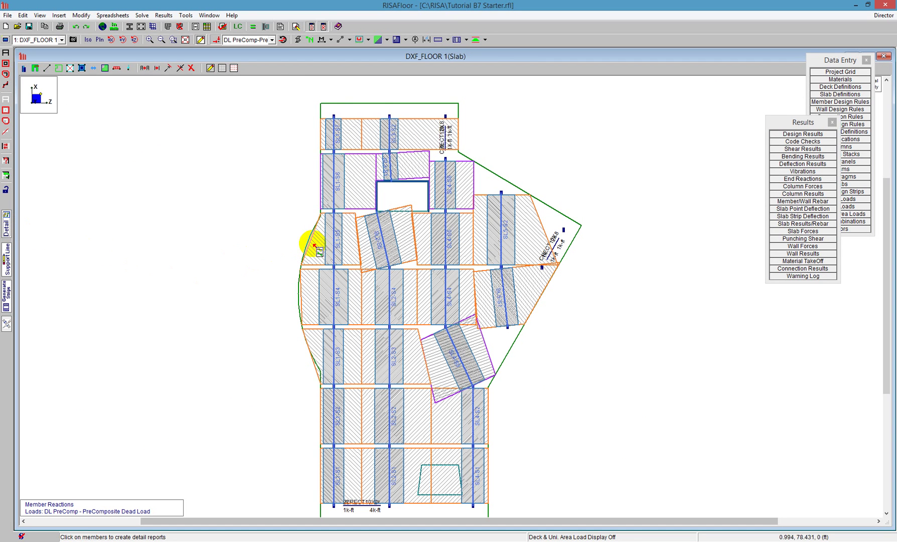
pyautogui.click(335, 241)
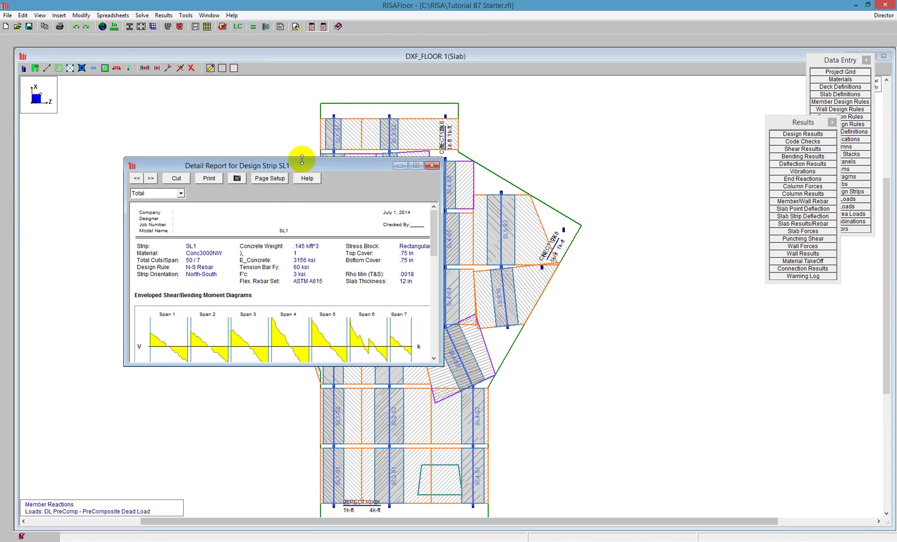
pyautogui.moveTo(304, 144); pyautogui.dragTo(327, 81)
pyautogui.moveTo(394, 367); pyautogui.dragTo(401, 516)
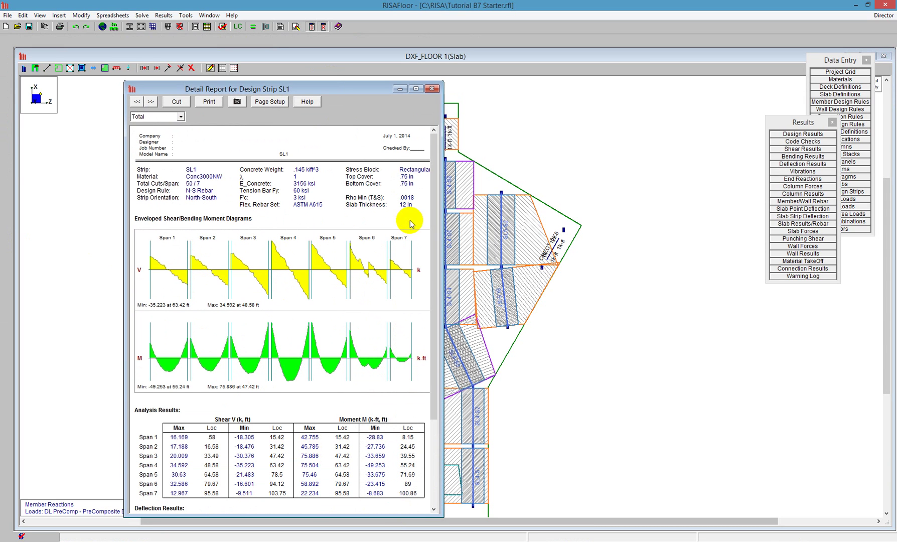
pyautogui.moveTo(433, 211); pyautogui.dragTo(434, 327)
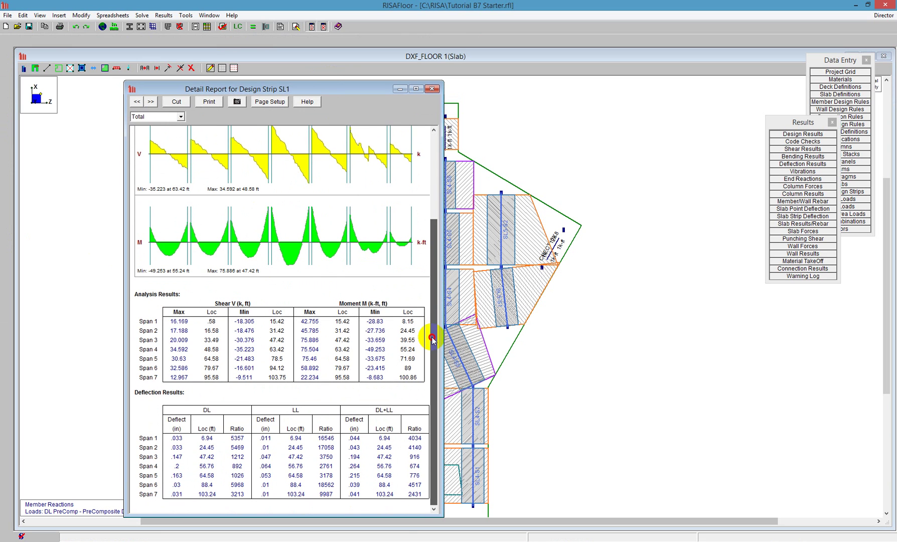
# Switch the SL1 detail report to Column Strip and examine its rebar drawing, code checks and bending steel
pyautogui.click(166, 118)
pyautogui.click(164, 133)
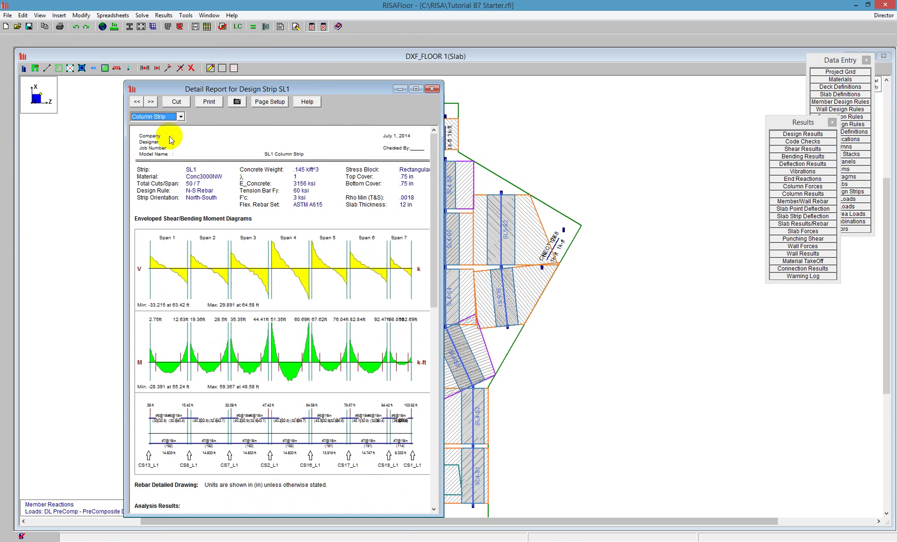
pyautogui.moveTo(432, 165); pyautogui.dragTo(421, 235)
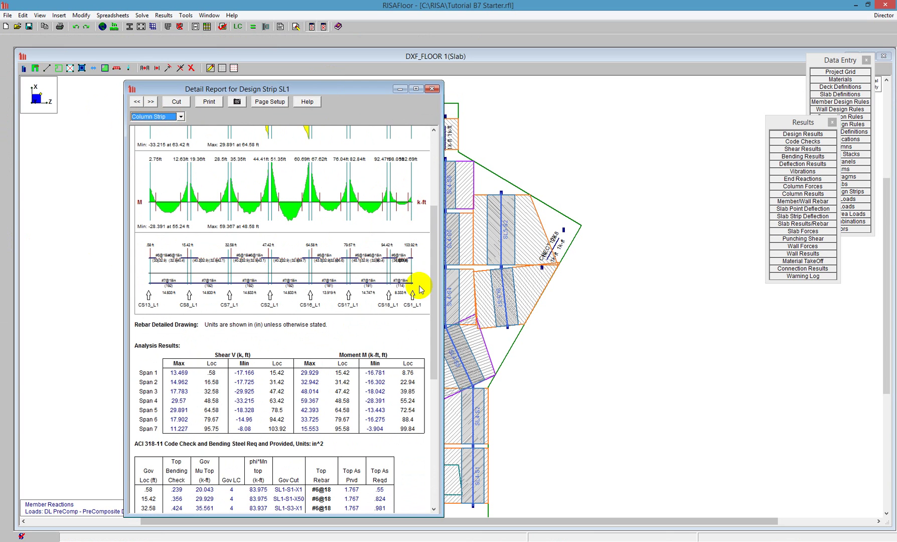
pyautogui.moveTo(437, 286); pyautogui.dragTo(444, 429)
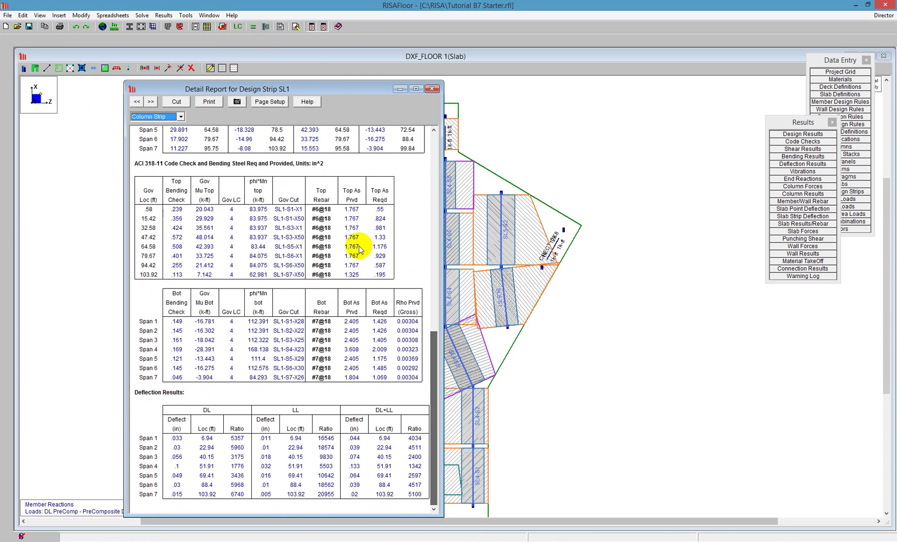
# Switch the SL1 detail report to Mid Strip-Right, examine its reinforcement results and close the report
pyautogui.click(159, 121)
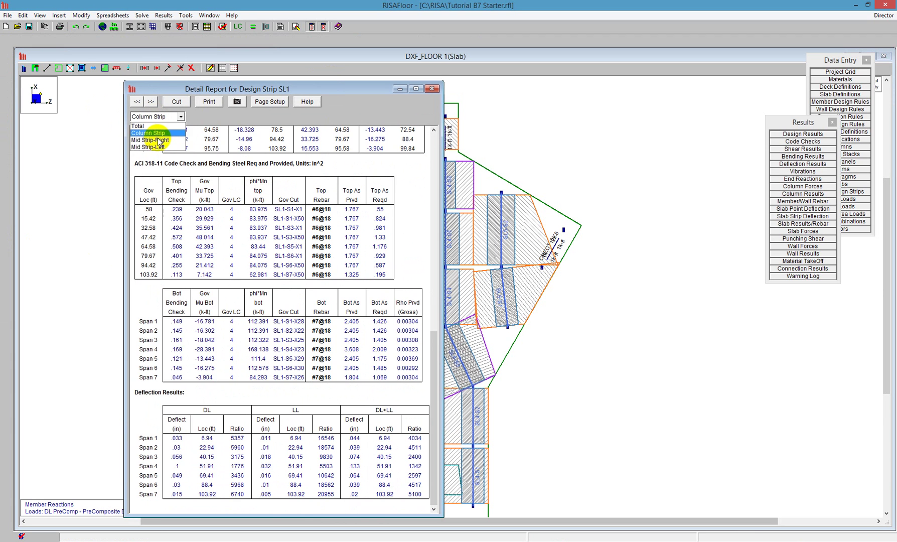
pyautogui.click(155, 145)
pyautogui.moveTo(433, 227); pyautogui.dragTo(440, 379)
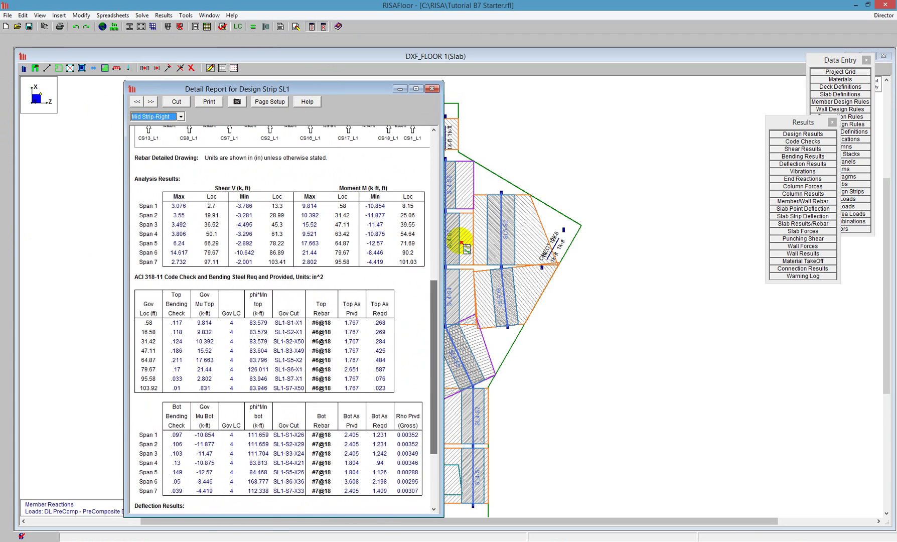
pyautogui.click(433, 90)
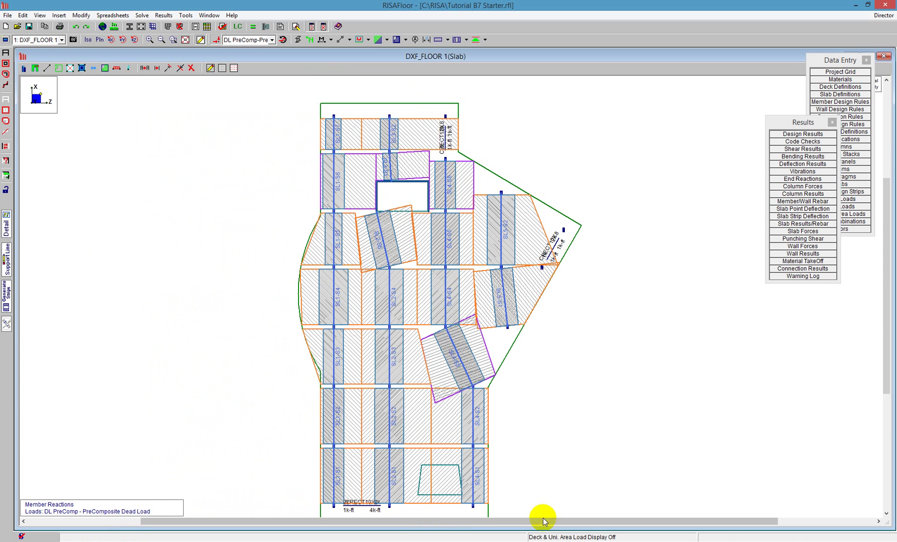